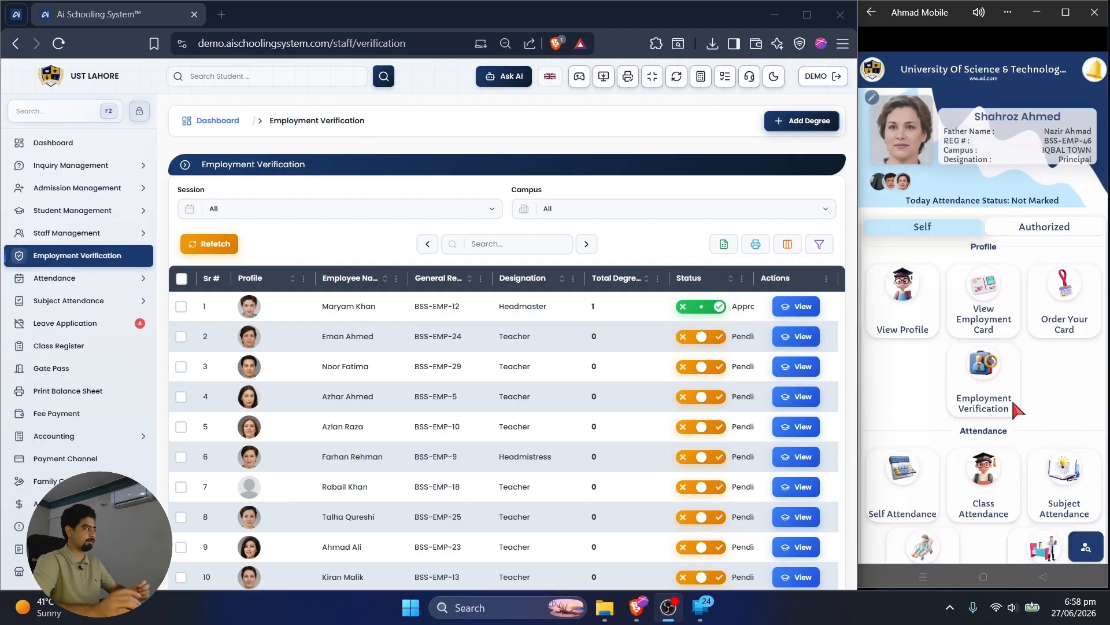
Step: Open the Student Attendance page and show it full screen in a maximised window
left_click(55, 278)
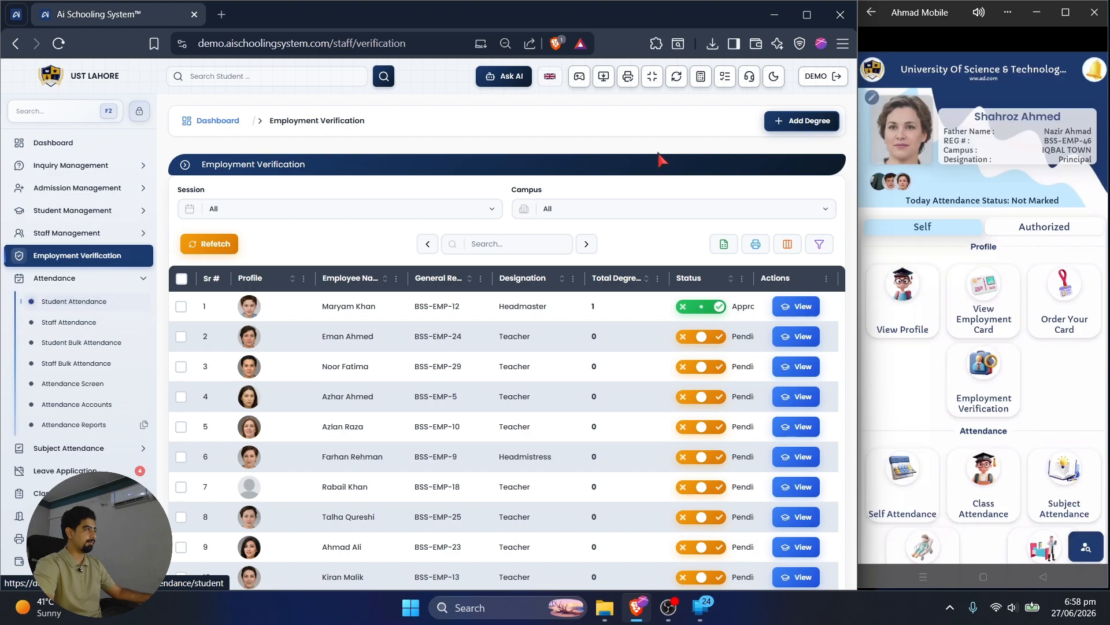
left_click(806, 14)
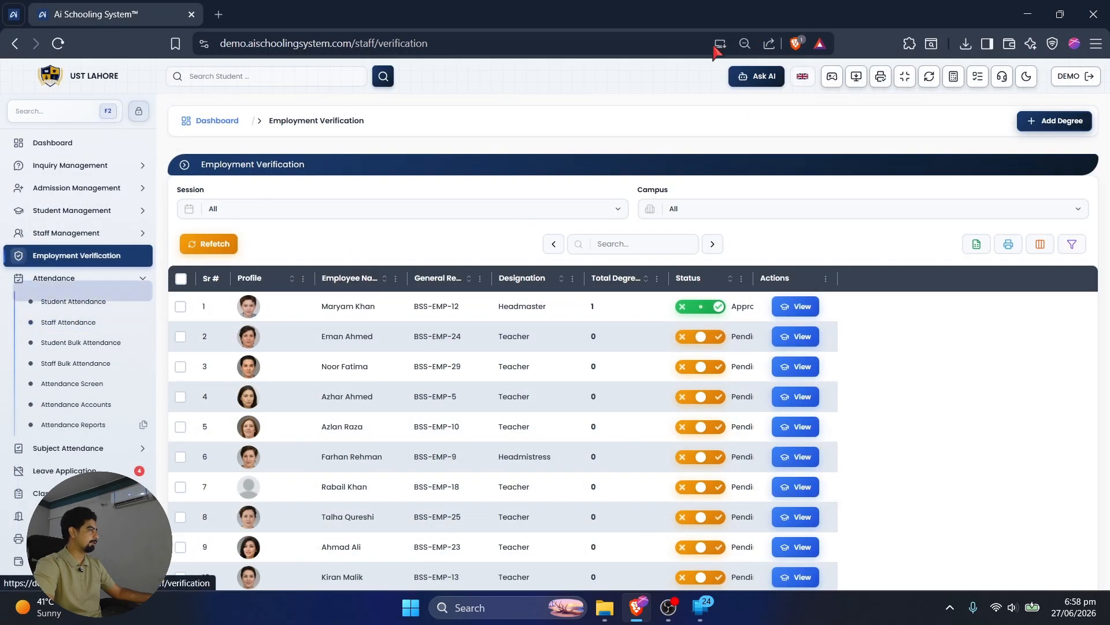
left_click(906, 80)
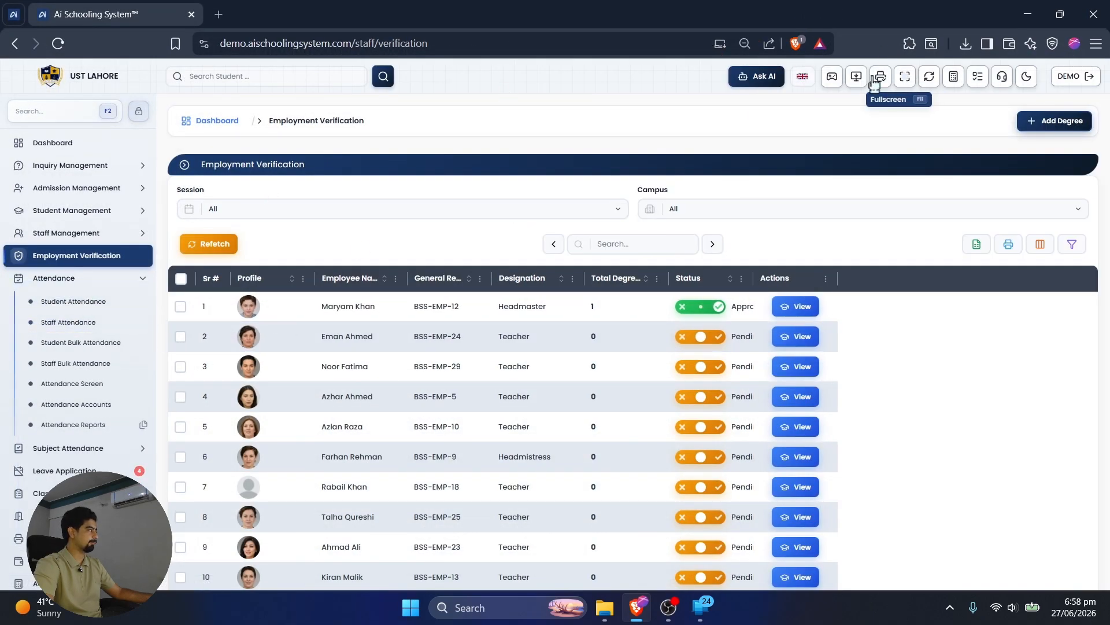
left_click(73, 307)
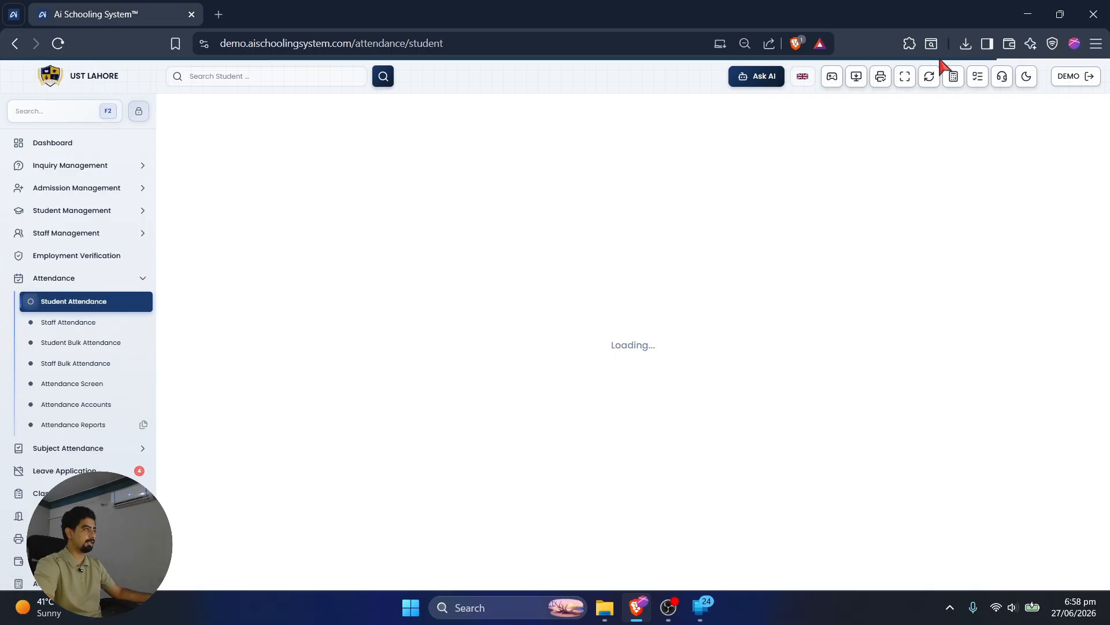
left_click(905, 80)
Step: Load the attendance list for campus JOHAR TOWN, class FOUR, section GREEN, dated 27/06/2026
left_click(269, 153)
left_click(272, 200)
left_click(475, 153)
left_click(488, 220)
left_click(676, 153)
left_click(642, 227)
left_click(856, 153)
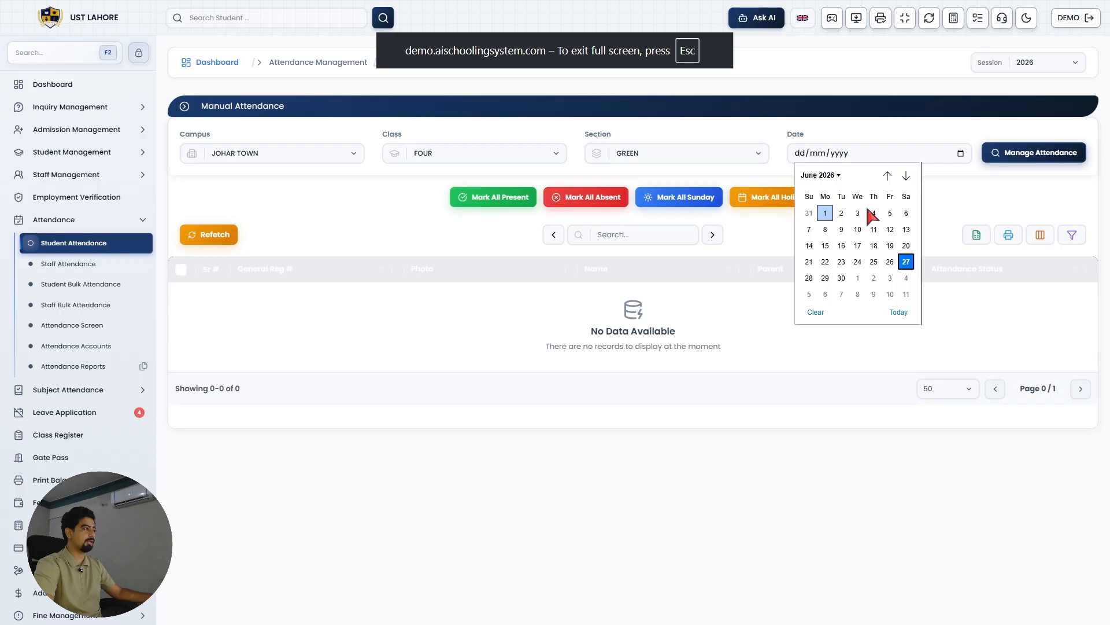
left_click(899, 310)
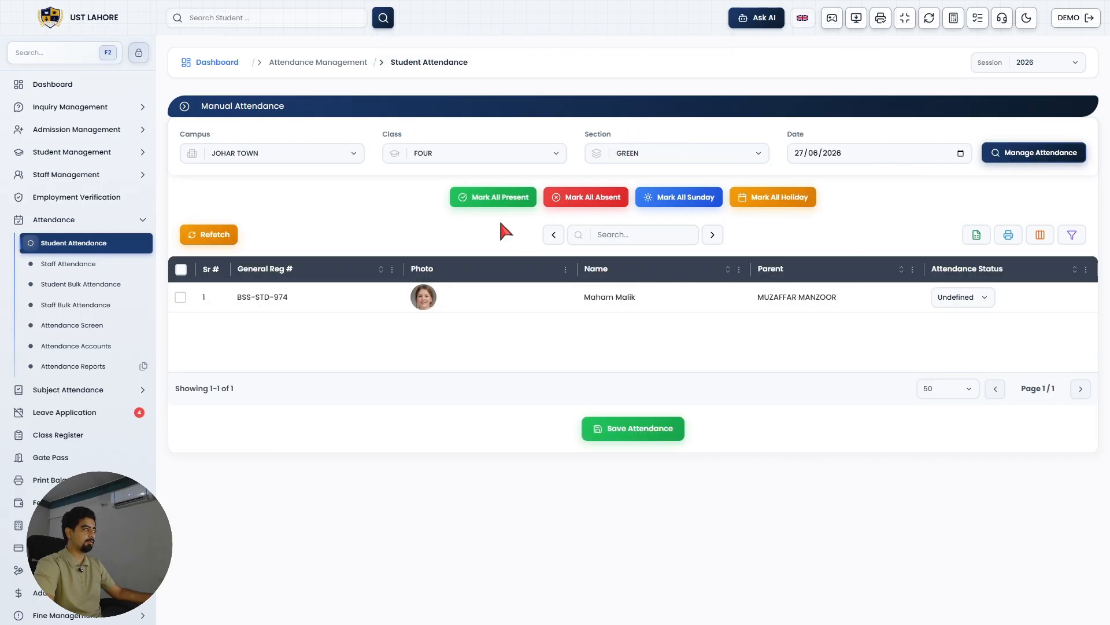
Step: Load the class FOUR attendance lists for sections YELLOW and RED in turn
left_click(654, 155)
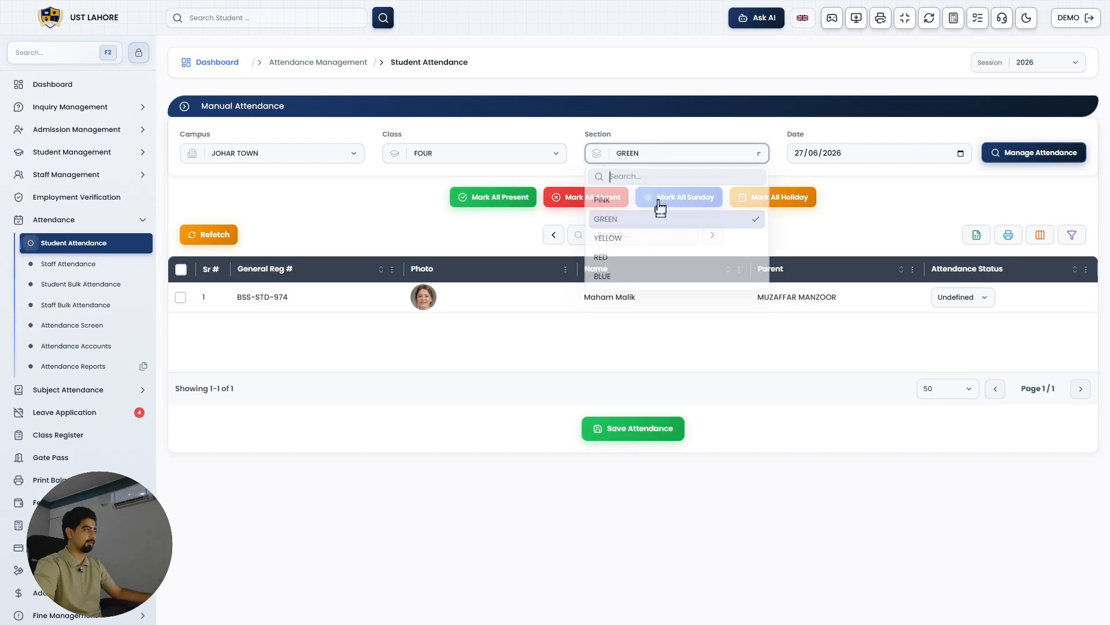
left_click(661, 242)
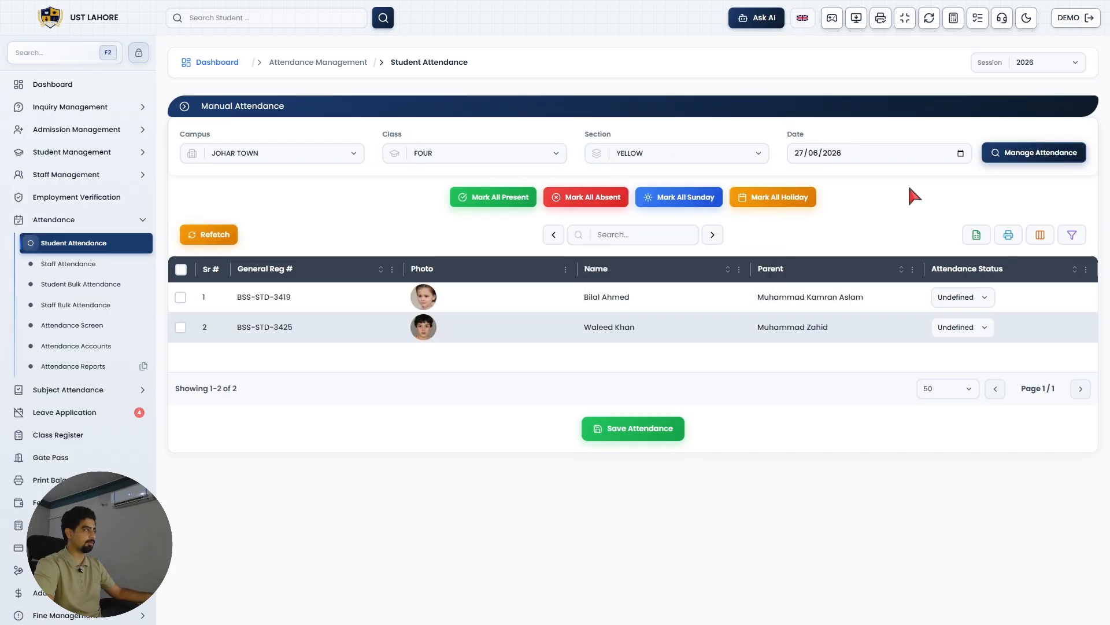
left_click(685, 153)
left_click(690, 259)
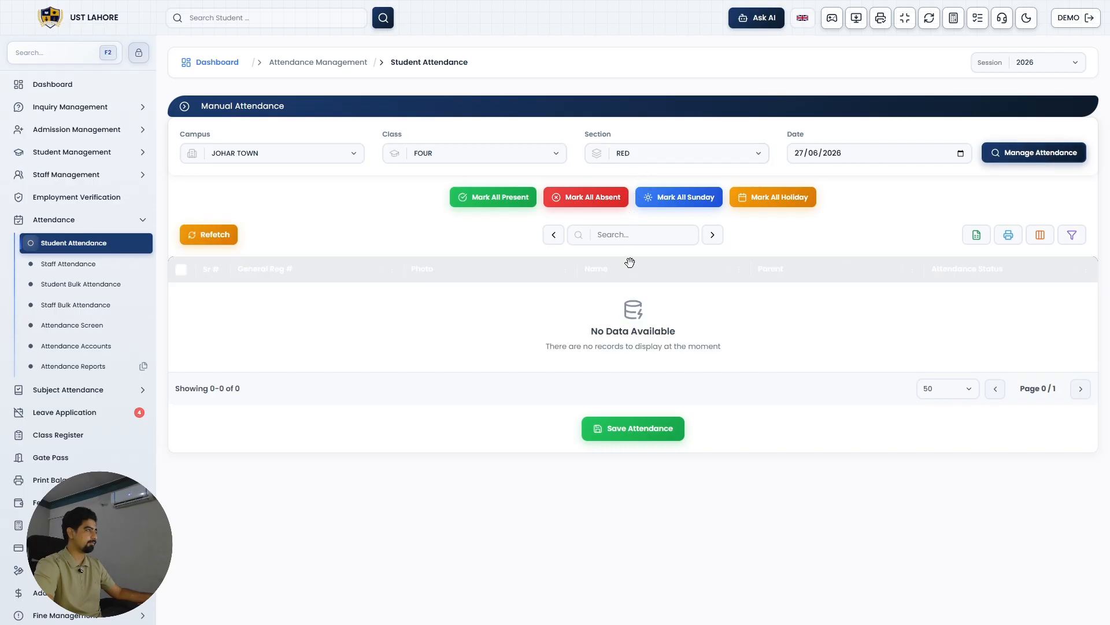
Step: Change the class to TWO with section RED and load its attendance list
left_click(528, 157)
left_click(509, 255)
left_click(705, 155)
left_click(744, 240)
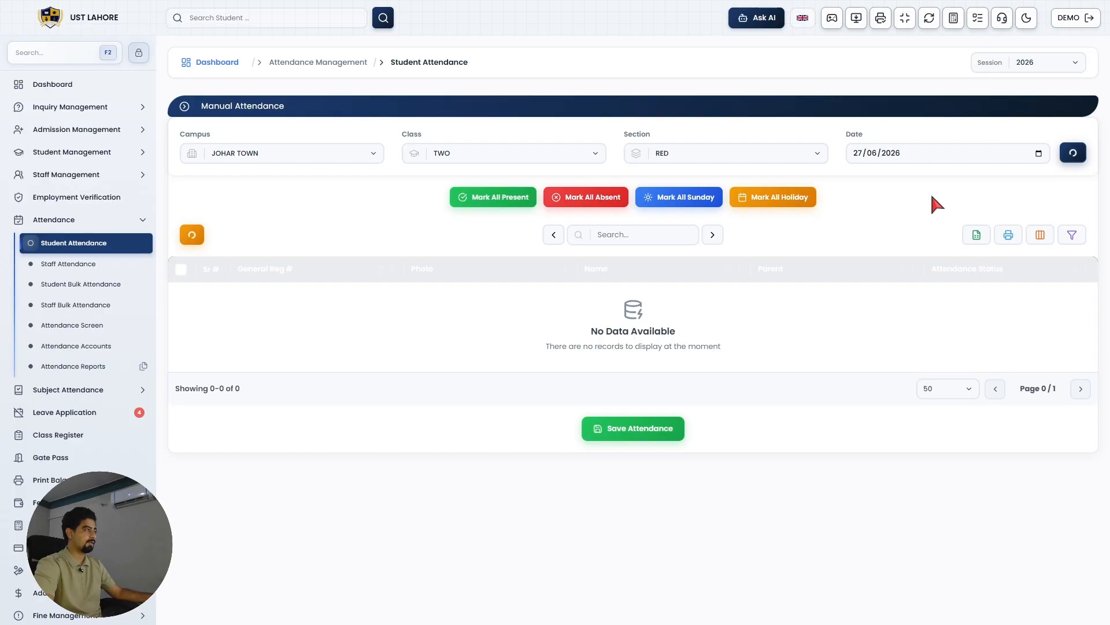
Step: Mark all students of class TWO, section RED as present
scroll(798, 322, "down", 15)
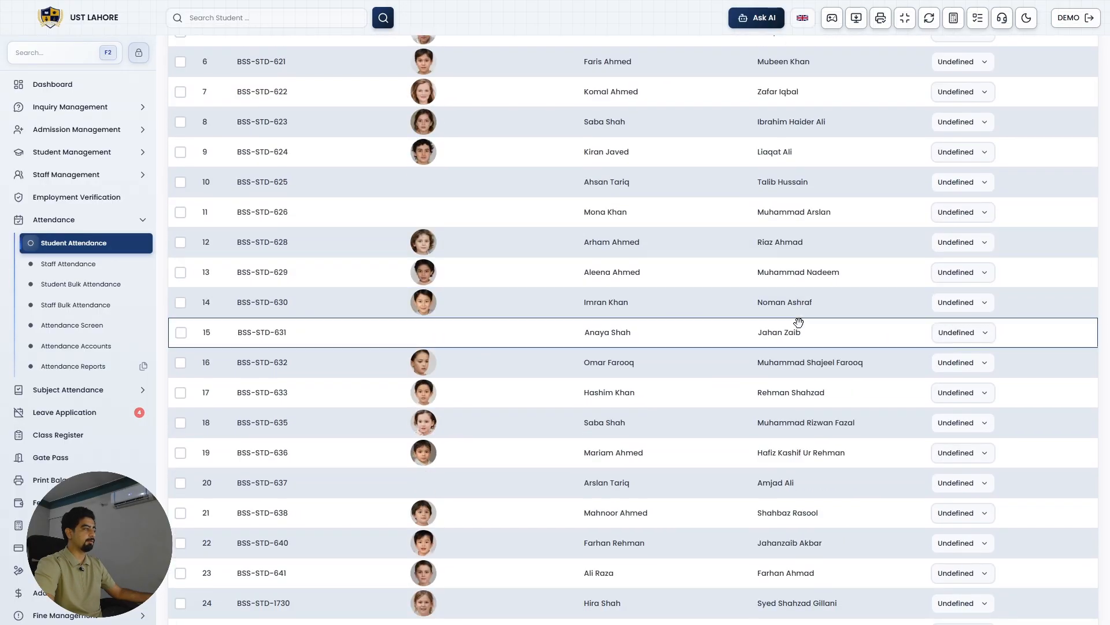
scroll(800, 321, "up", 12)
scroll(800, 322, "up", 10)
left_click(483, 199)
scroll(821, 250, "down", 10)
left_click(664, 588)
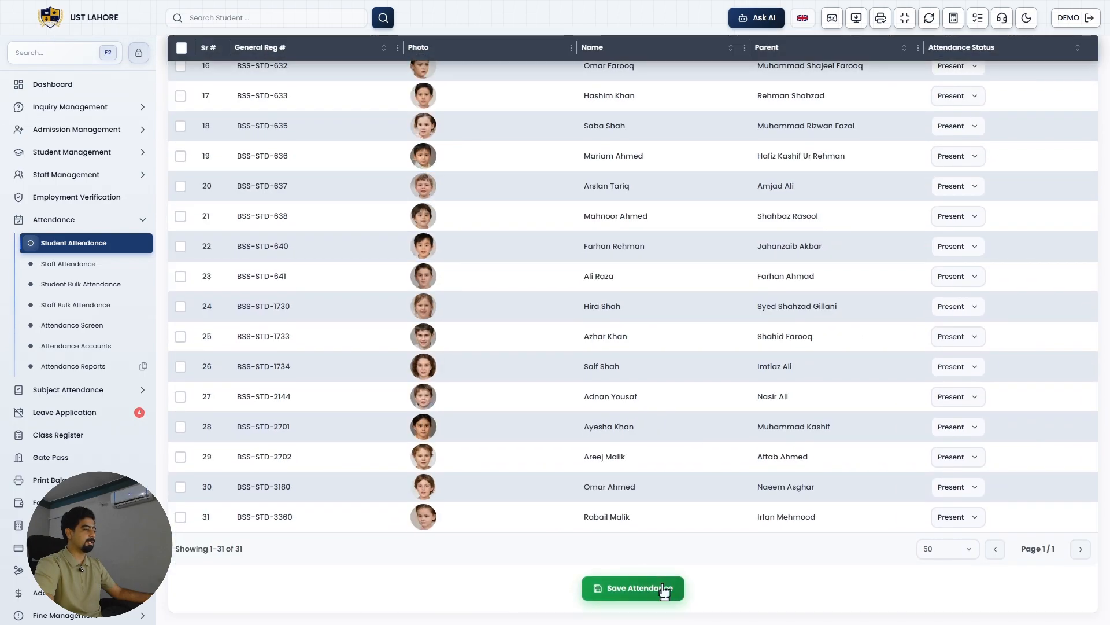
Step: Set the sixth student's attendance status to Absent and save the class attendance
scroll(710, 538, "up", 10)
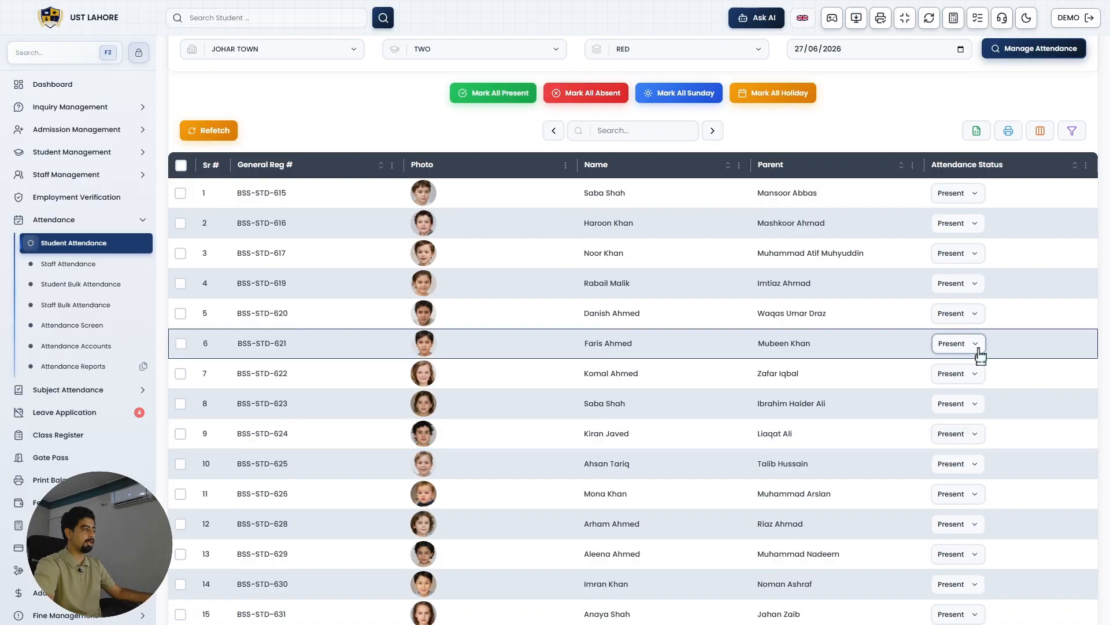
left_click(976, 347)
left_click(977, 411)
left_click(976, 345)
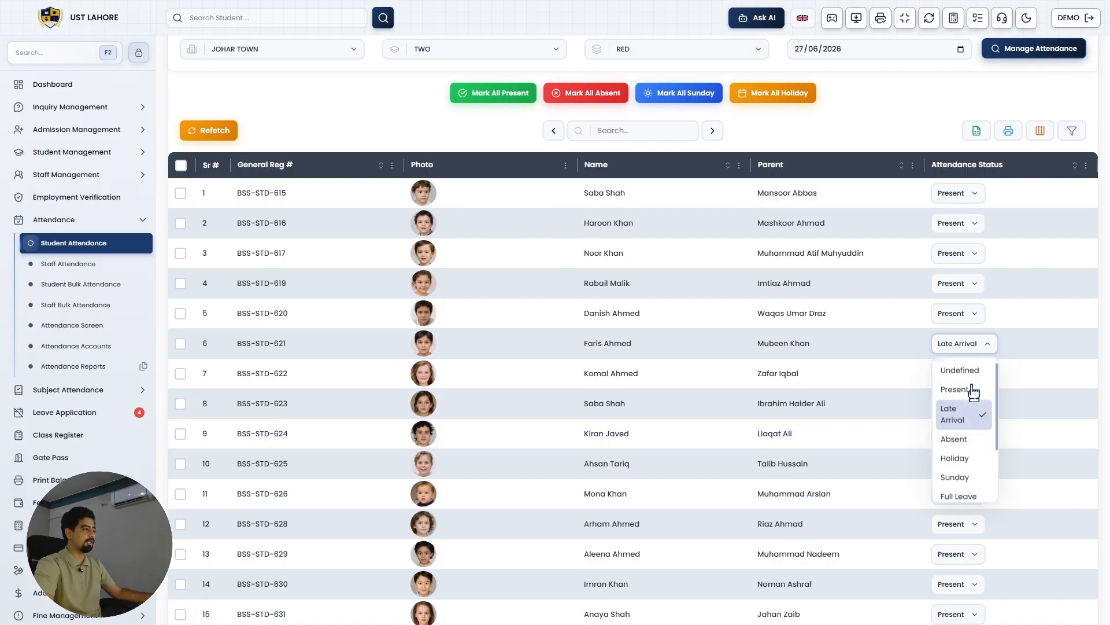
left_click(976, 441)
scroll(795, 416, "down", 10)
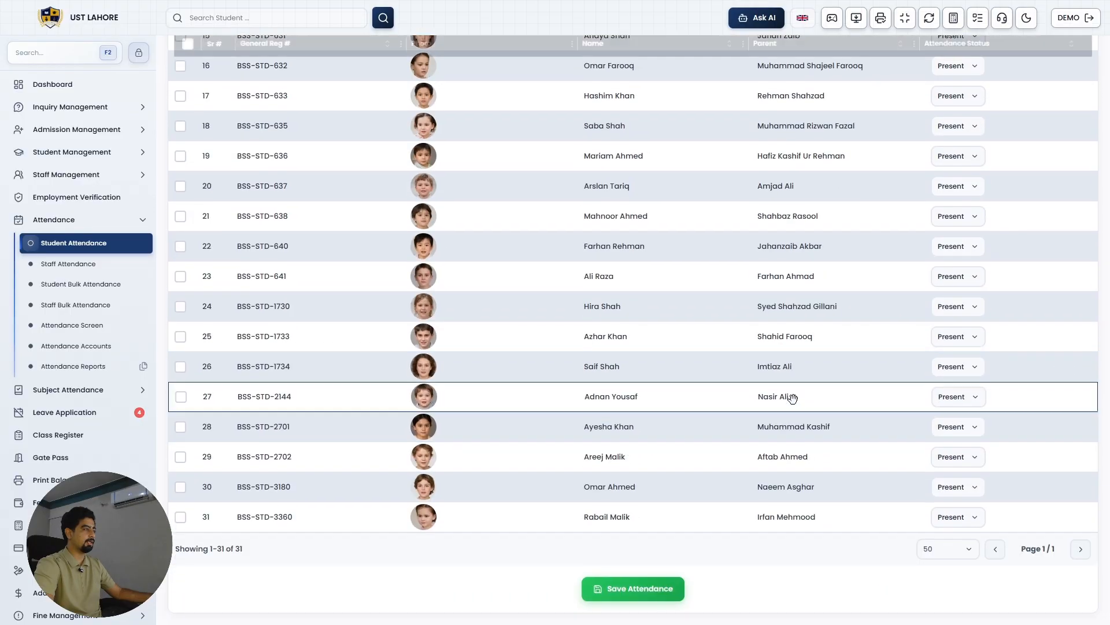
left_click(662, 586)
left_click(614, 373)
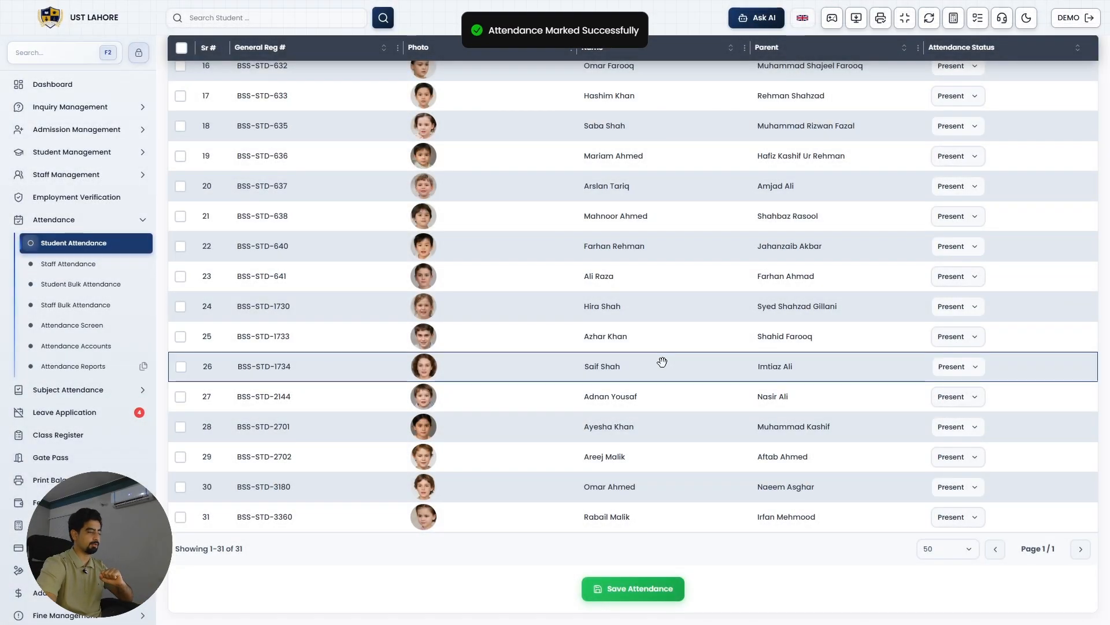
Step: Load the Staff Attendance list for campus JOHAR TOWN, dated 12/06/2026
left_click(84, 264)
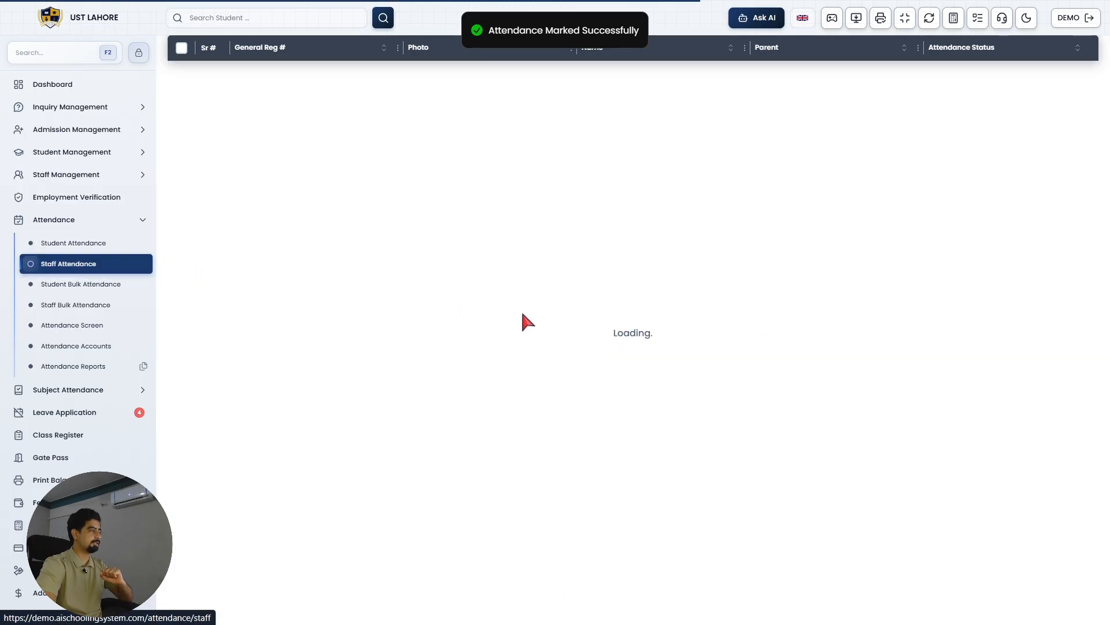
left_click(388, 162)
left_click(370, 199)
left_click(596, 153)
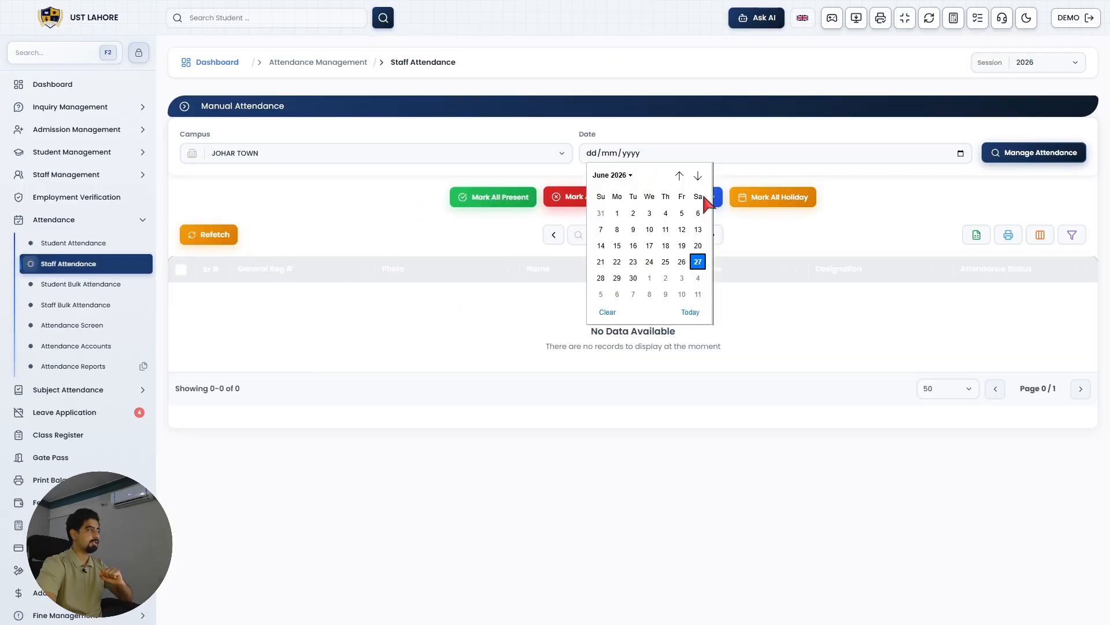
left_click(683, 226)
Step: Mark all listed staff members as present
scroll(680, 383, "down", 5)
scroll(548, 311, "up", 5)
left_click(502, 198)
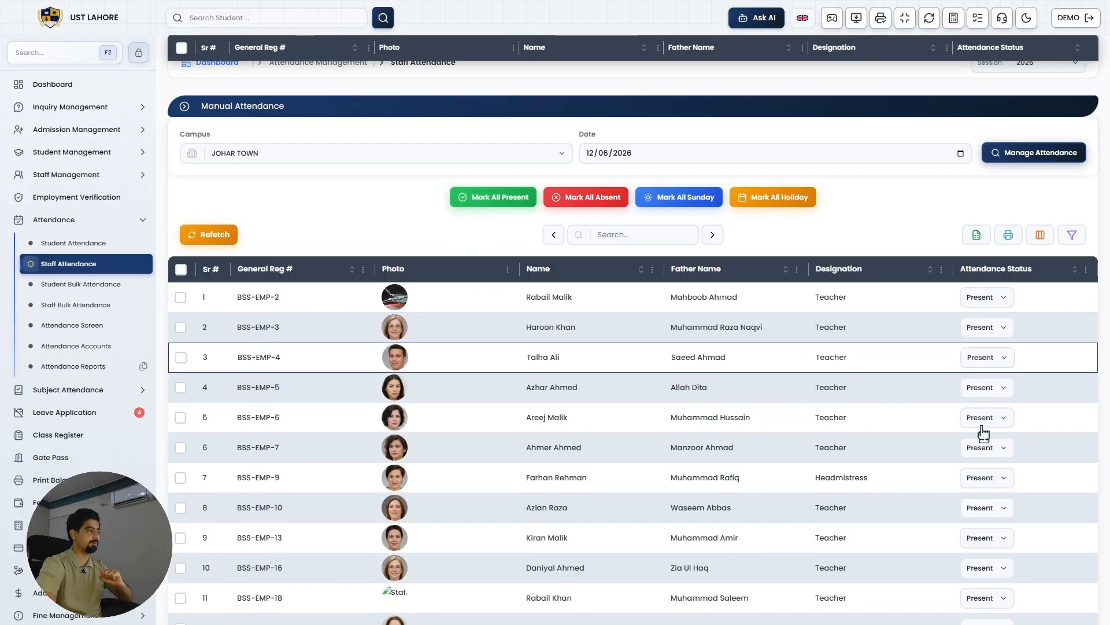
Step: Set the attendance status of the staff member in row 11 to Absent and save the staff attendance
scroll(977, 434, "down", 3)
left_click(1000, 407)
left_click(1022, 504)
scroll(711, 484, "down", 13)
left_click(642, 588)
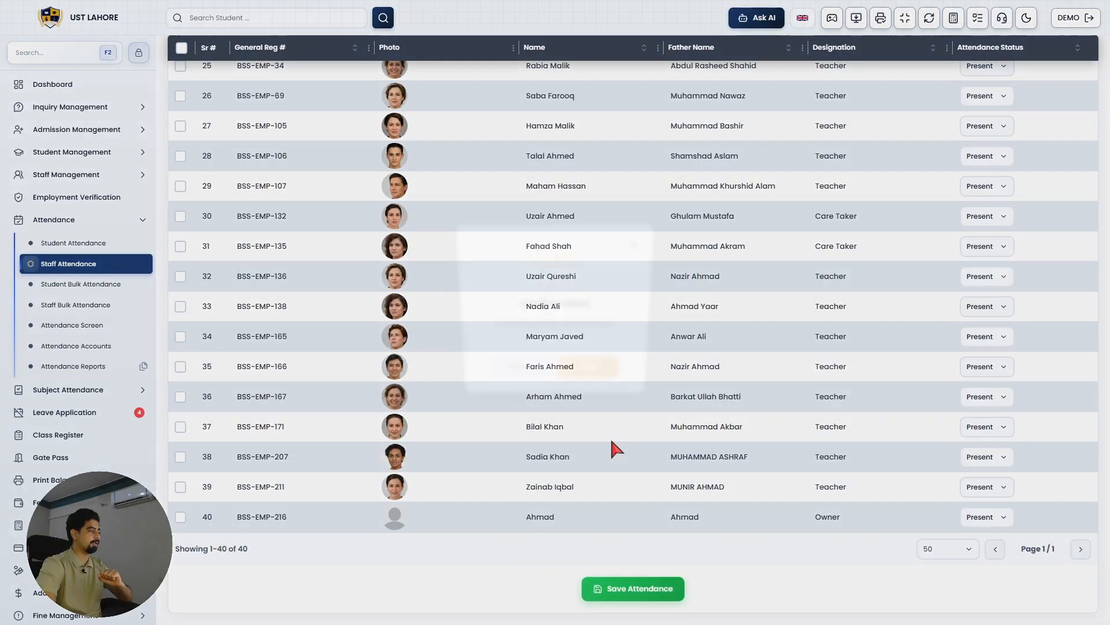
left_click(619, 382)
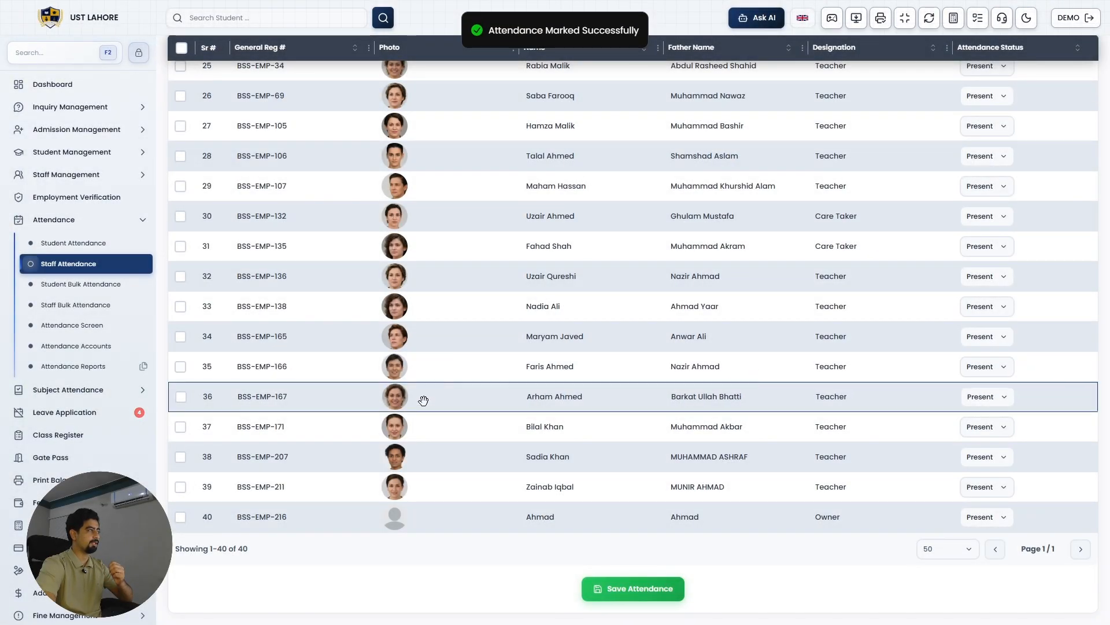
Step: Change the attendance status of the staff member in row 1 to Short Leave
scroll(423, 400, "up", 14)
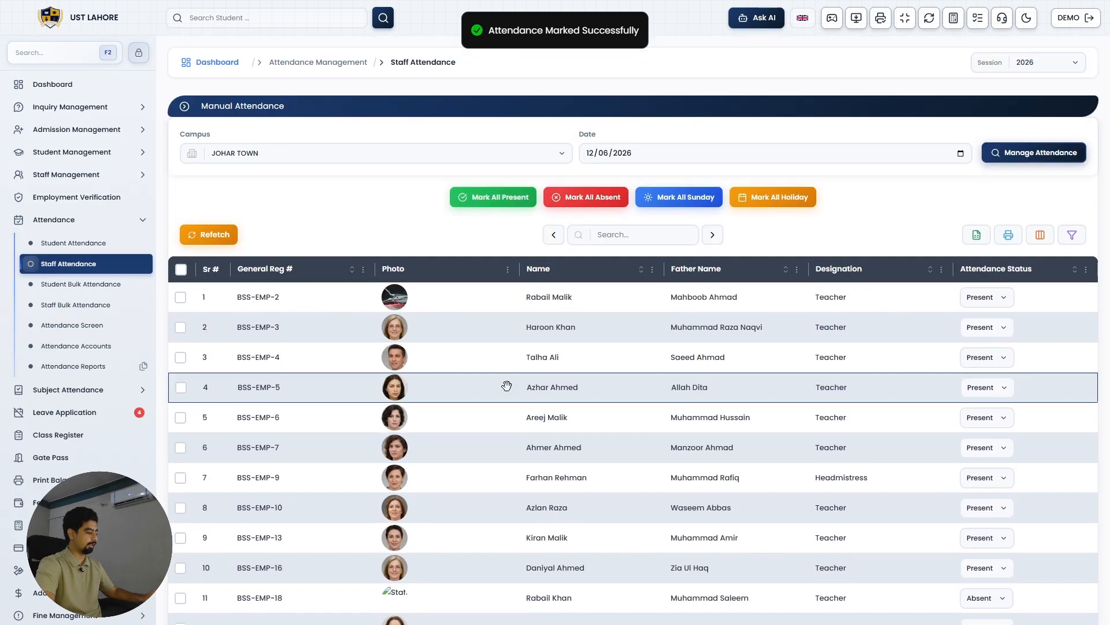
key("ctrl+plus")
key("ctrl+plus")
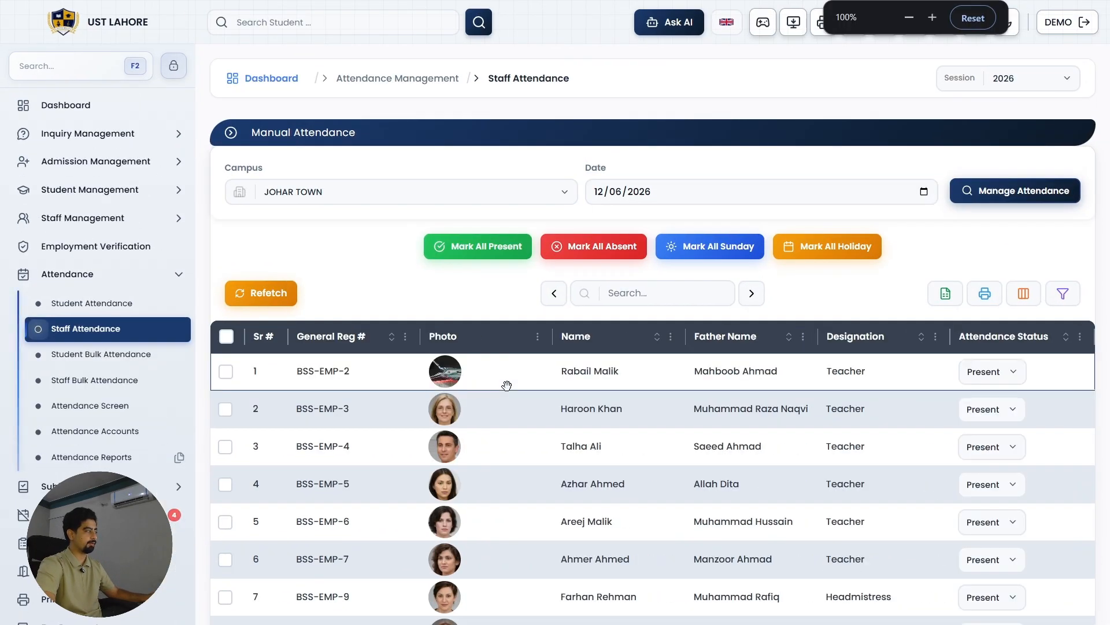
scroll(506, 385, "down", 3)
left_click(983, 180)
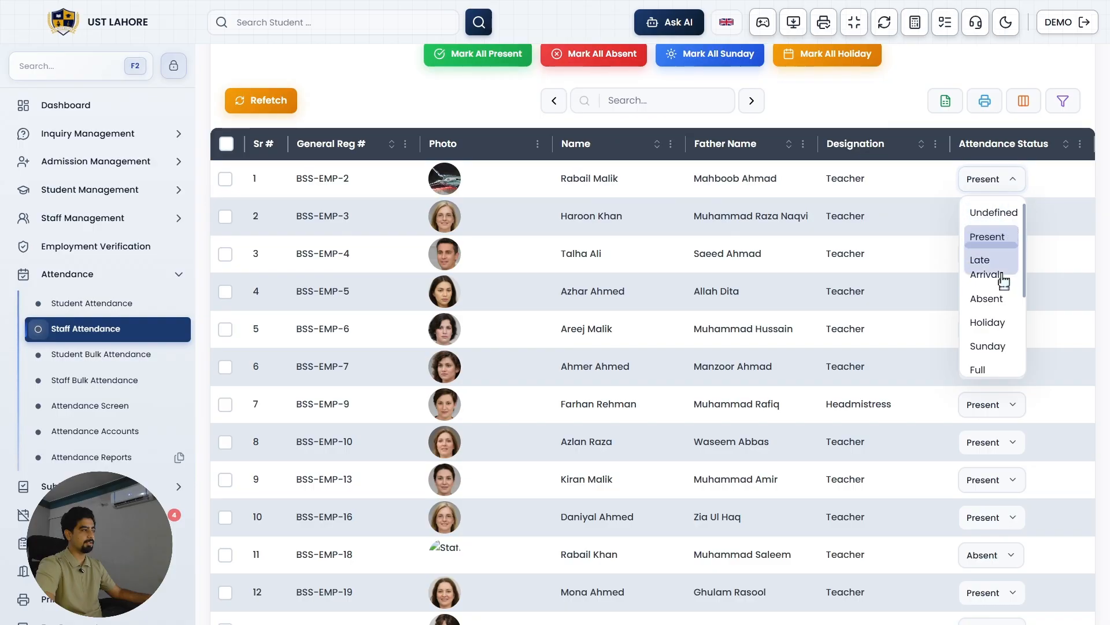
scroll(1007, 366, "down", 3)
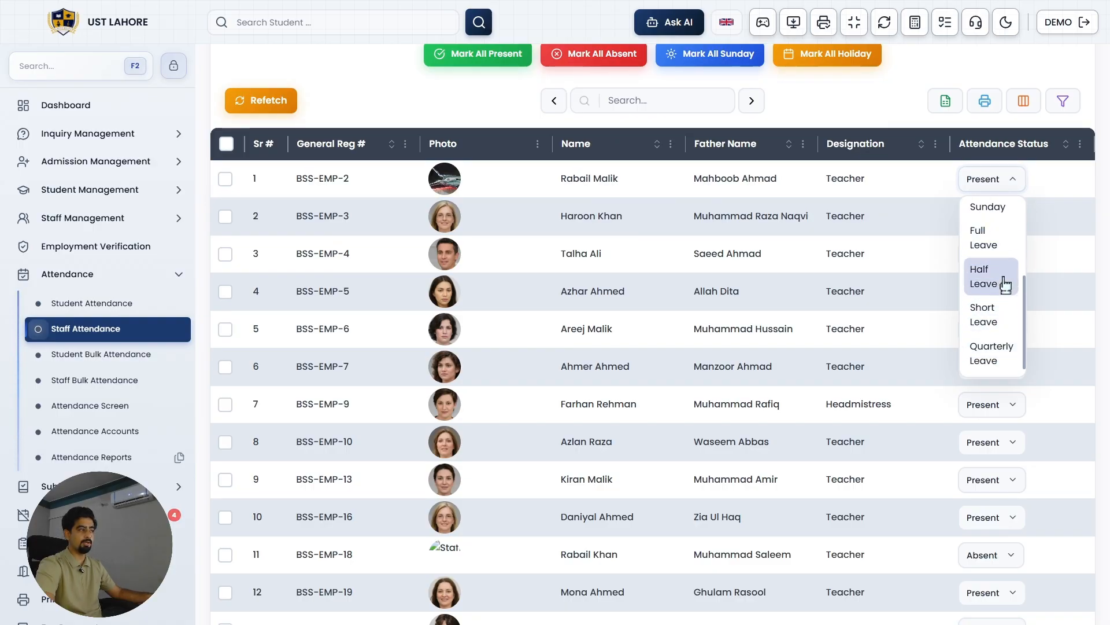
scroll(1004, 363, "up", 1)
scroll(1003, 363, "up", 2)
scroll(988, 347, "down", 2)
left_click(986, 340)
Step: Save the updated staff attendance and return to the start of the list
scroll(757, 439, "down", 10)
scroll(758, 440, "down", 5)
left_click(605, 580)
left_click(618, 394)
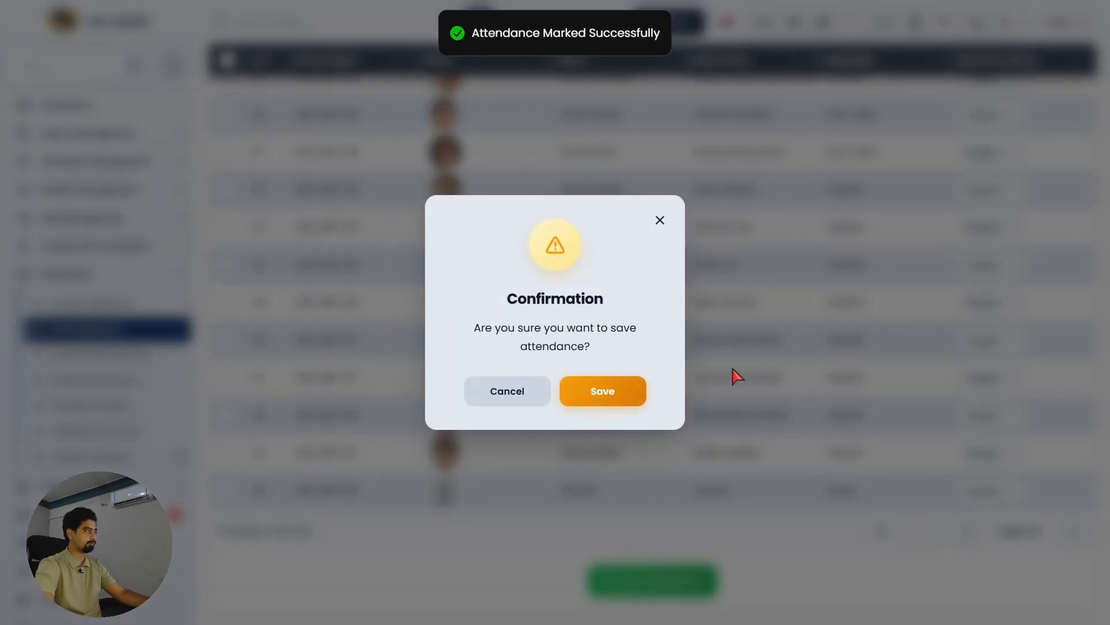
key("ctrl+minus")
key("ctrl+minus")
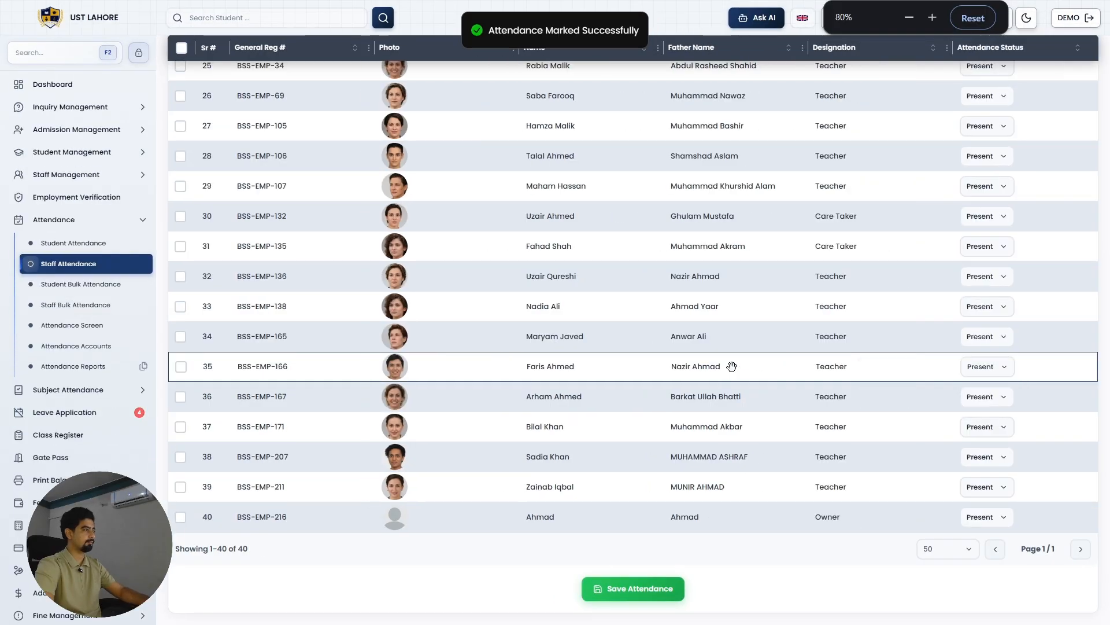
scroll(732, 366, "up", 15)
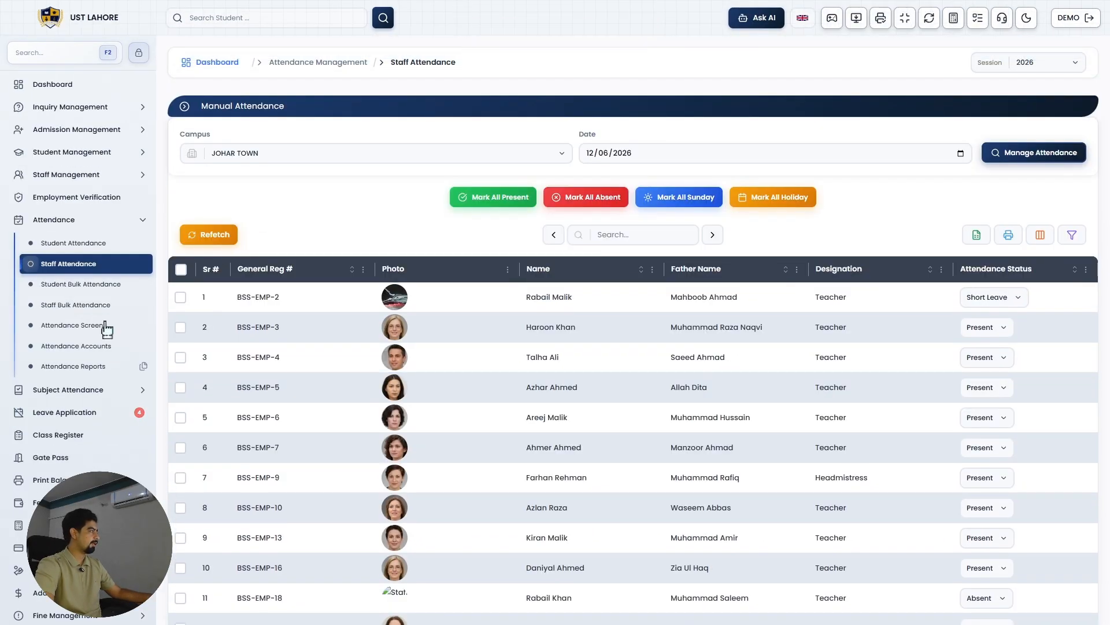
Step: On the Student Bulk Attendance page, select campus JOHAR TOWN, class FIVE and section SUPER
left_click(93, 283)
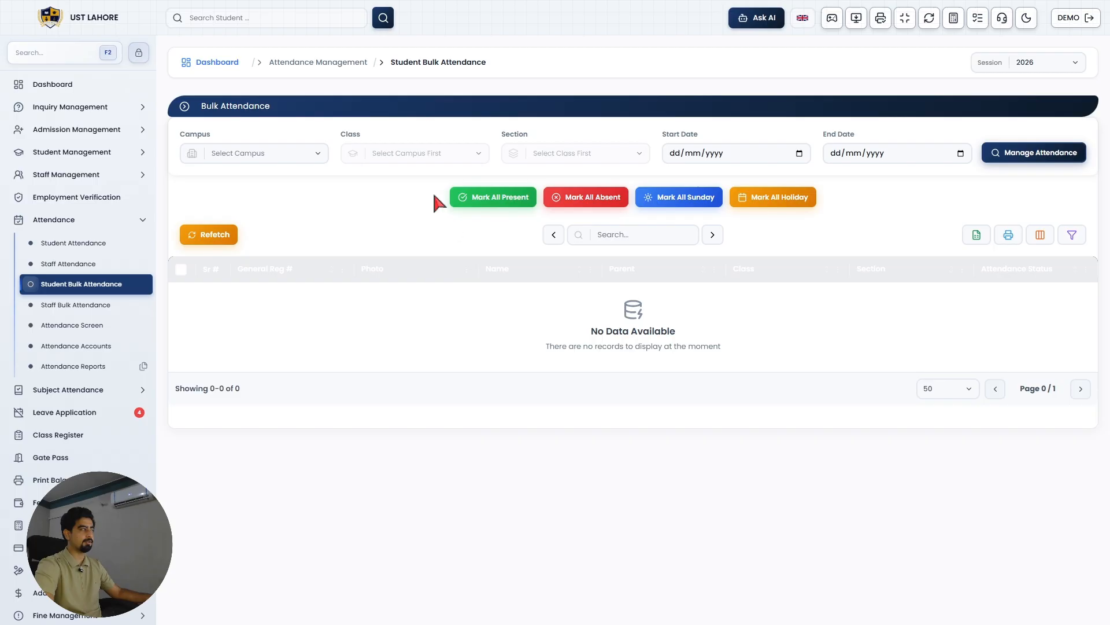
left_click(295, 159)
left_click(283, 200)
left_click(435, 201)
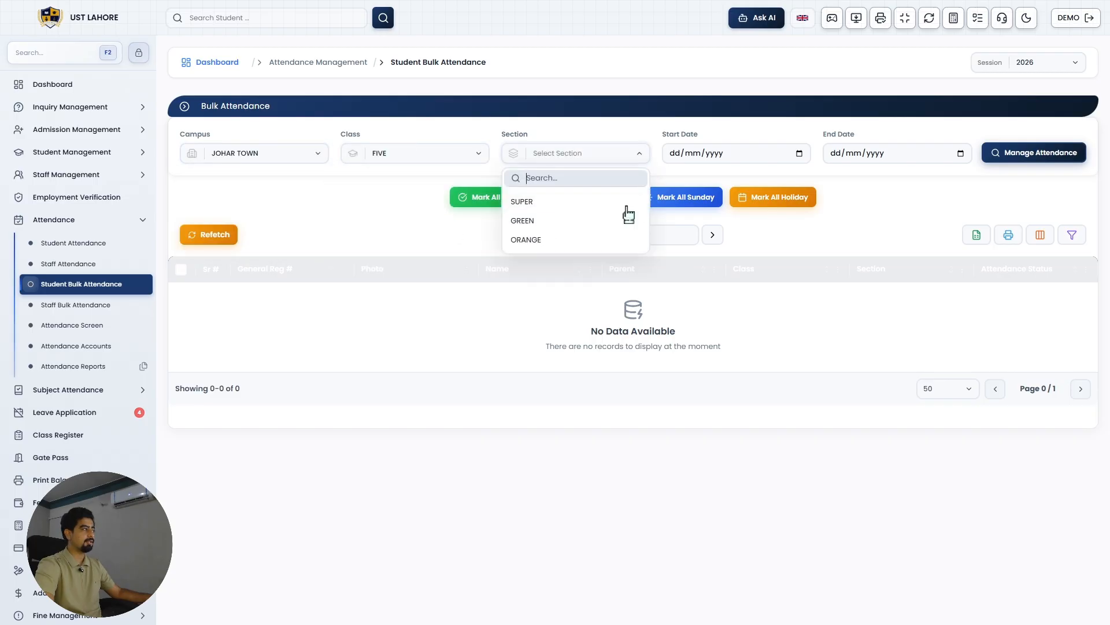
left_click(629, 203)
Step: Set the bulk attendance period from 01/06/2026 to 27/06/2026 and load the student list
left_click(799, 153)
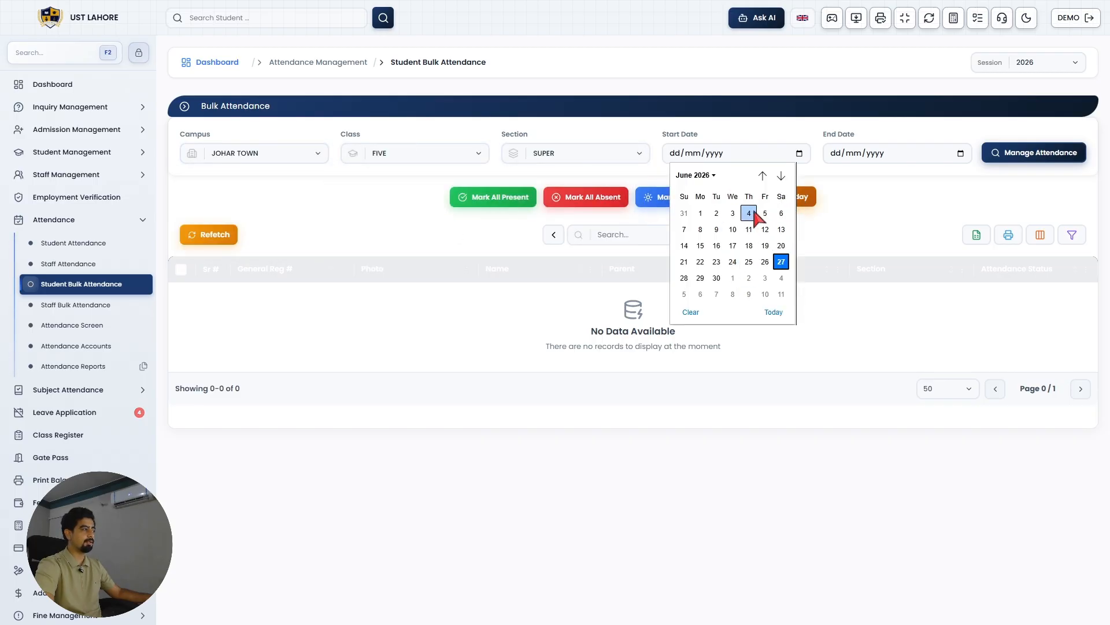
left_click(701, 214)
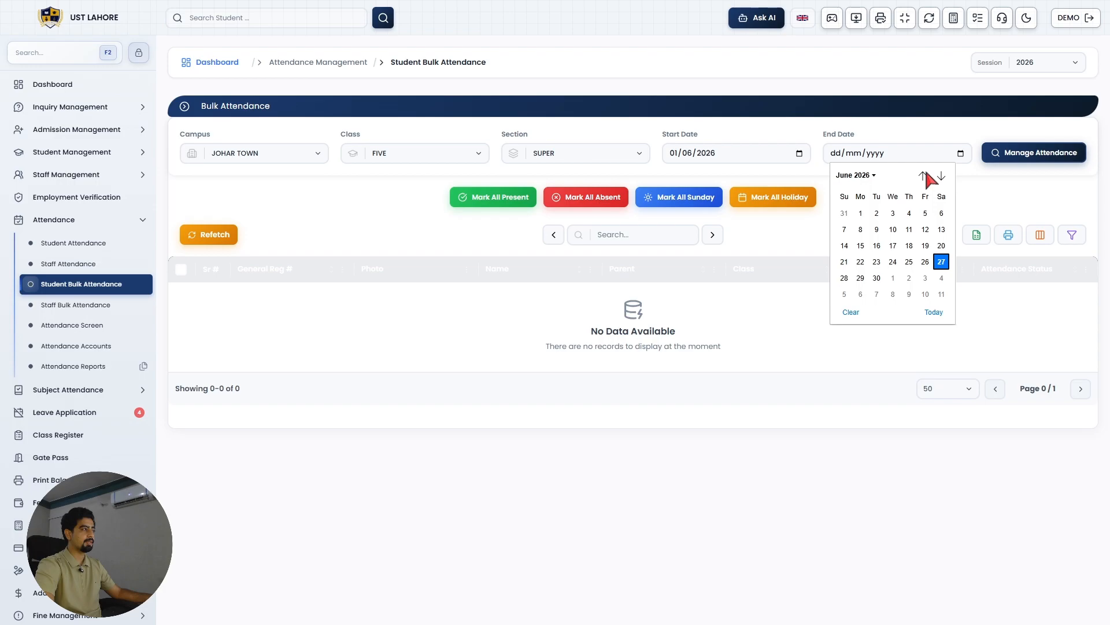
left_click(932, 313)
left_click(1019, 152)
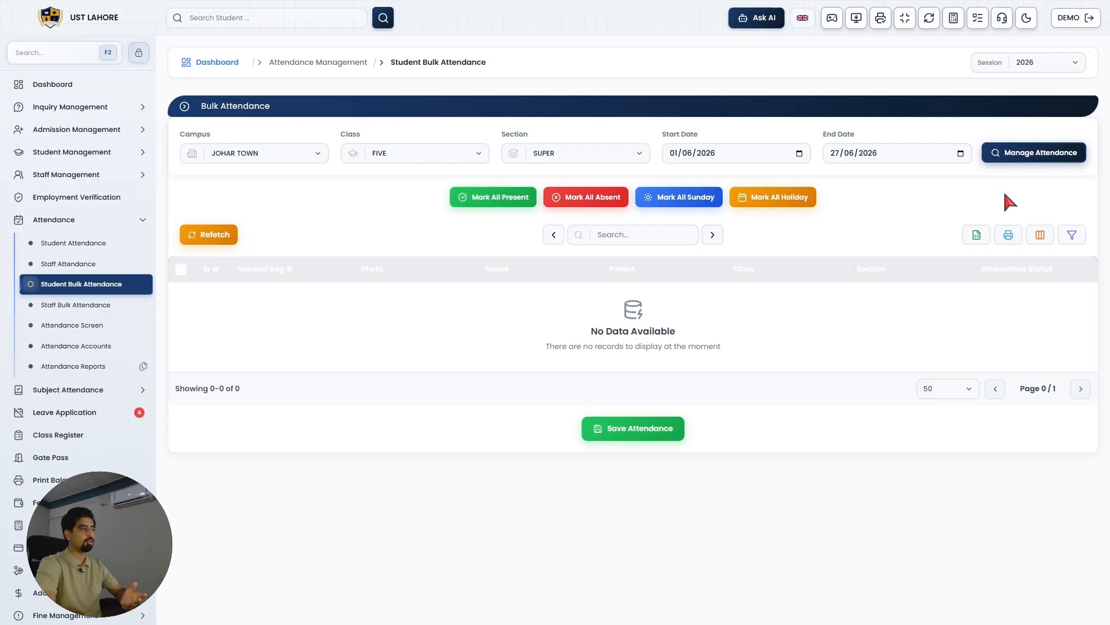
left_click(1031, 154)
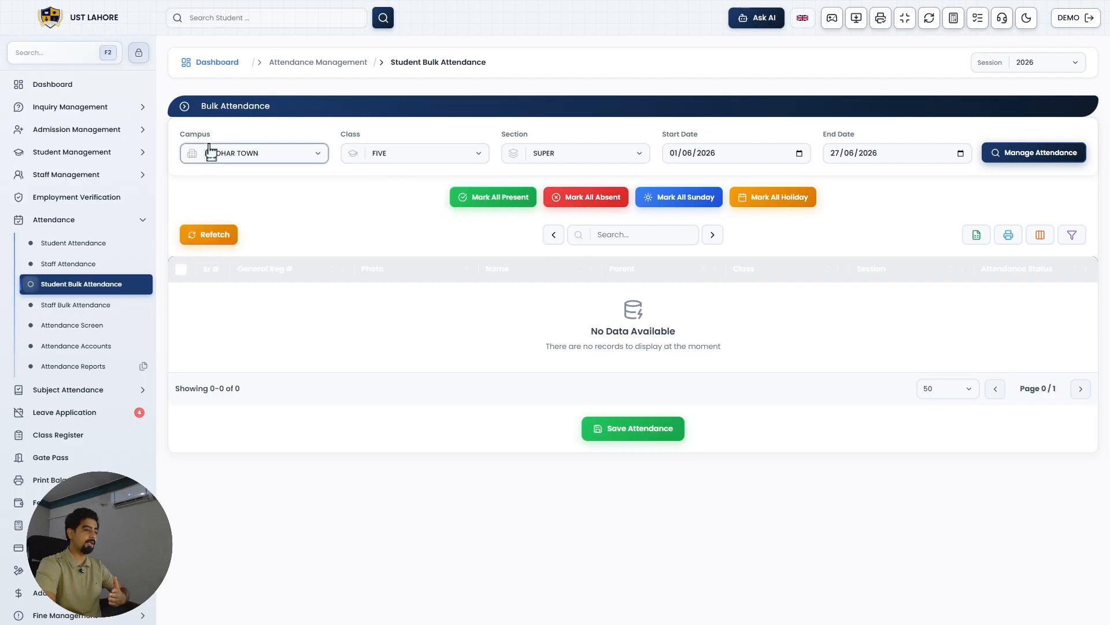
Step: Switch the student bulk attendance list to class FOUR, section YELLOW
left_click(352, 153)
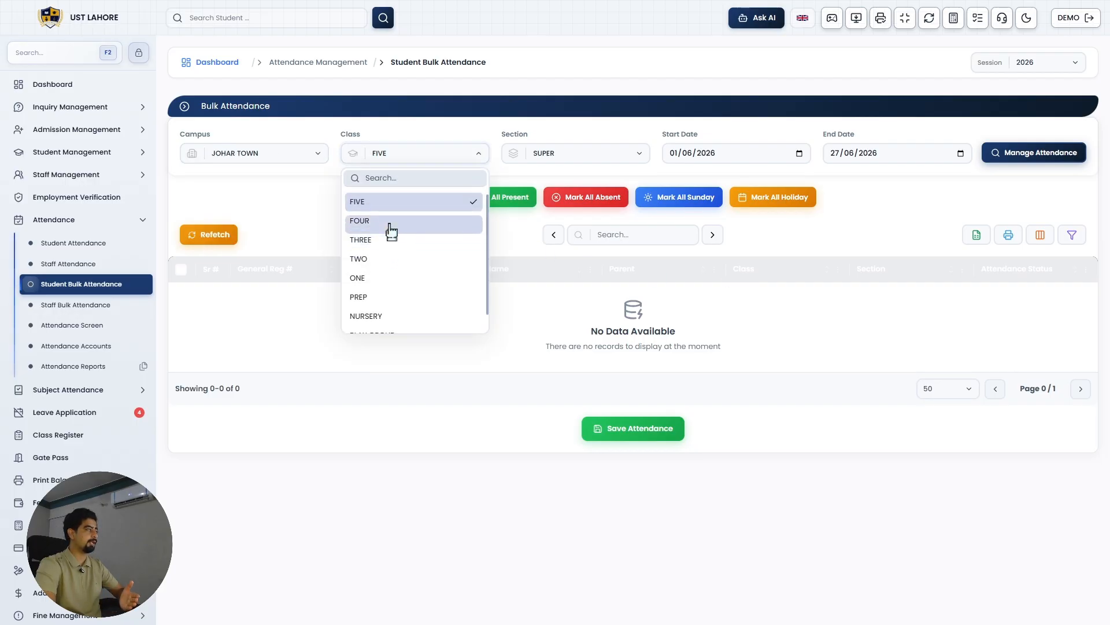
left_click(390, 223)
left_click(521, 202)
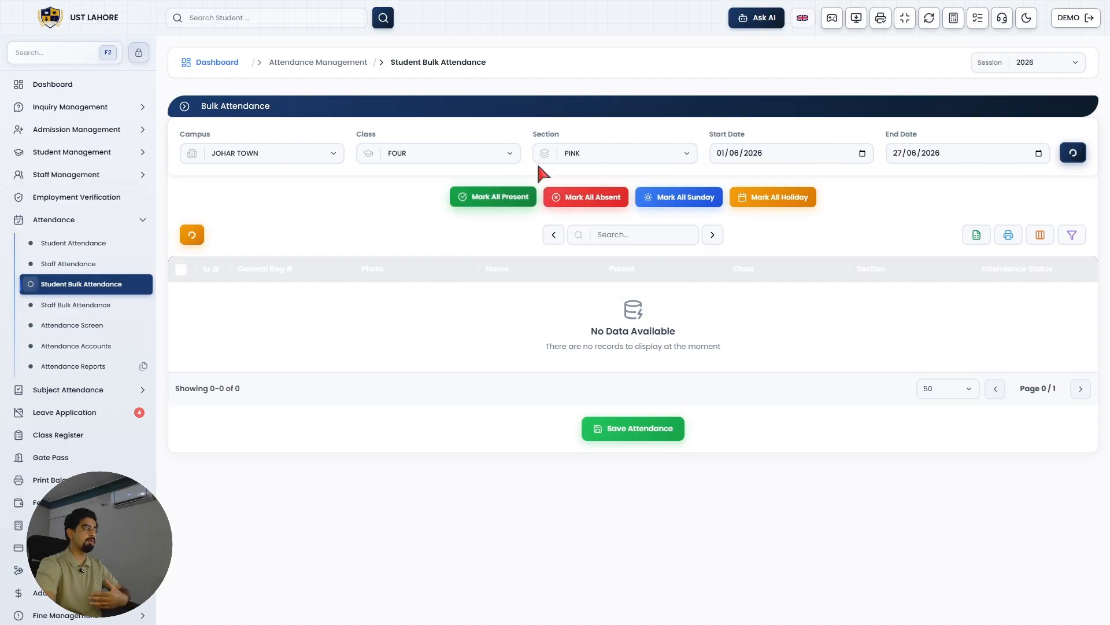
left_click(538, 160)
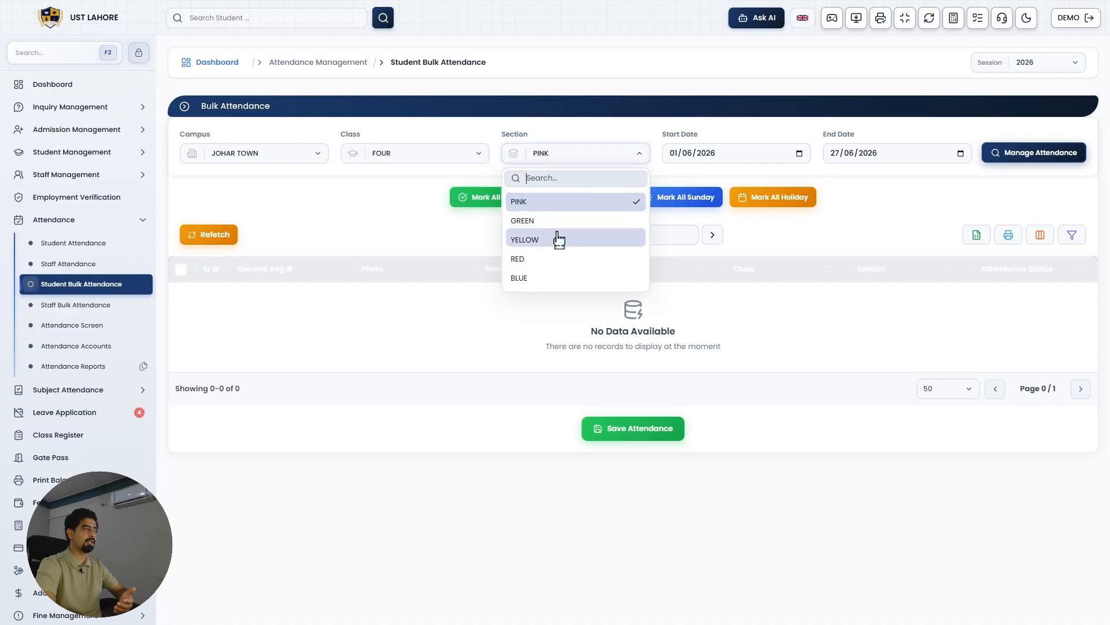
left_click(559, 238)
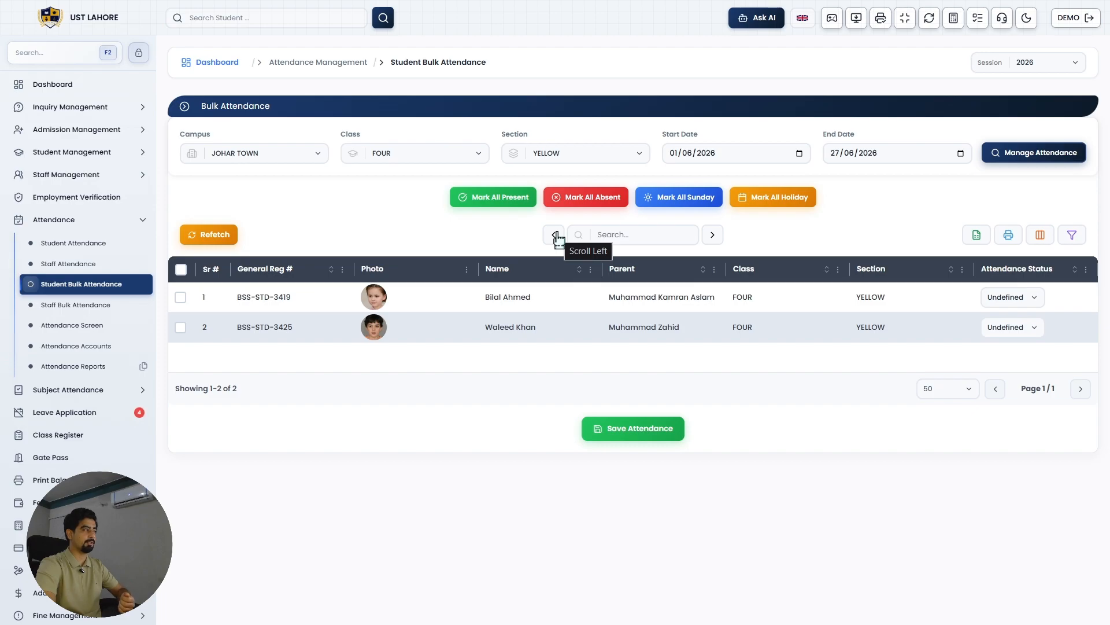
Step: Mark all listed students Present and save the bulk attendance, confirming the save
left_click(758, 154)
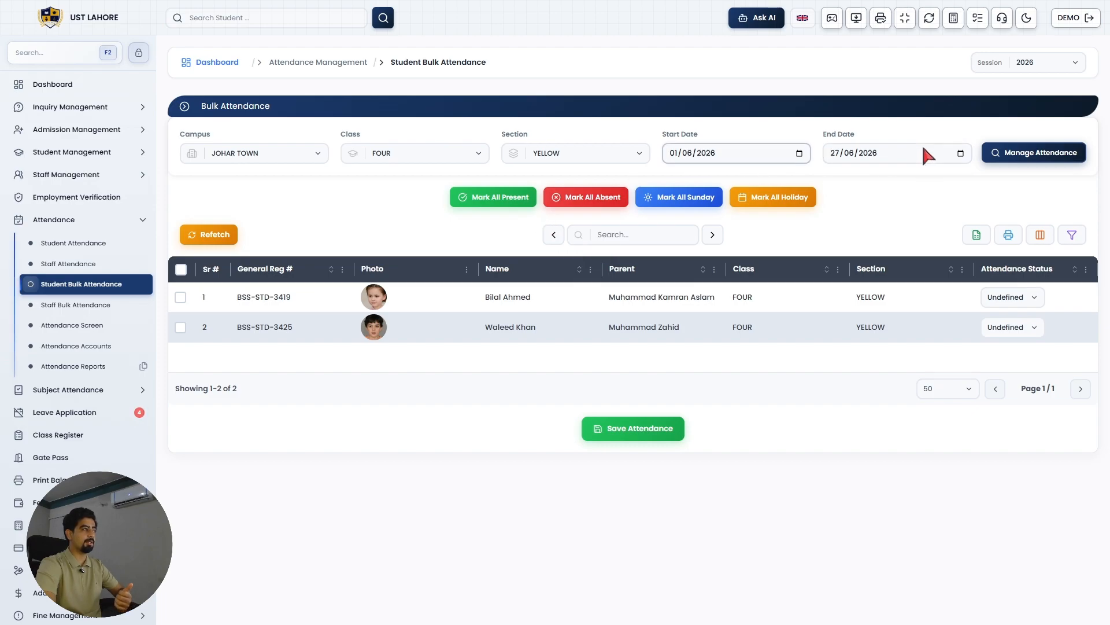
left_click(482, 207)
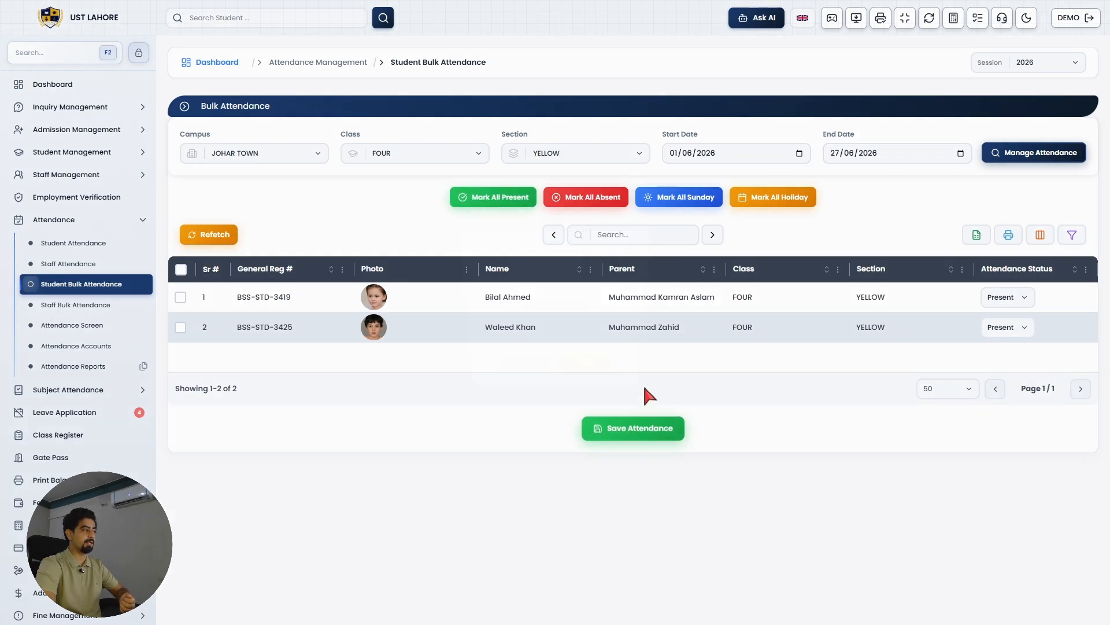
left_click(639, 427)
left_click(616, 374)
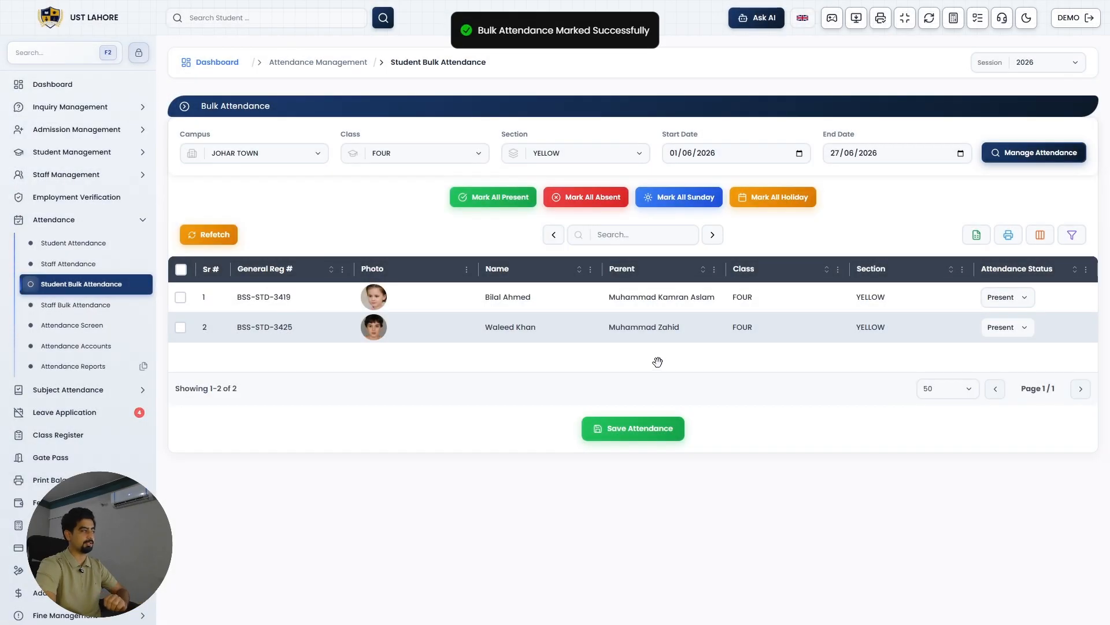
Step: On the Staff Bulk Attendance page, select campus JOHAR TOWN and set the period from 01/06/2026 to 27/06/2026
left_click(103, 313)
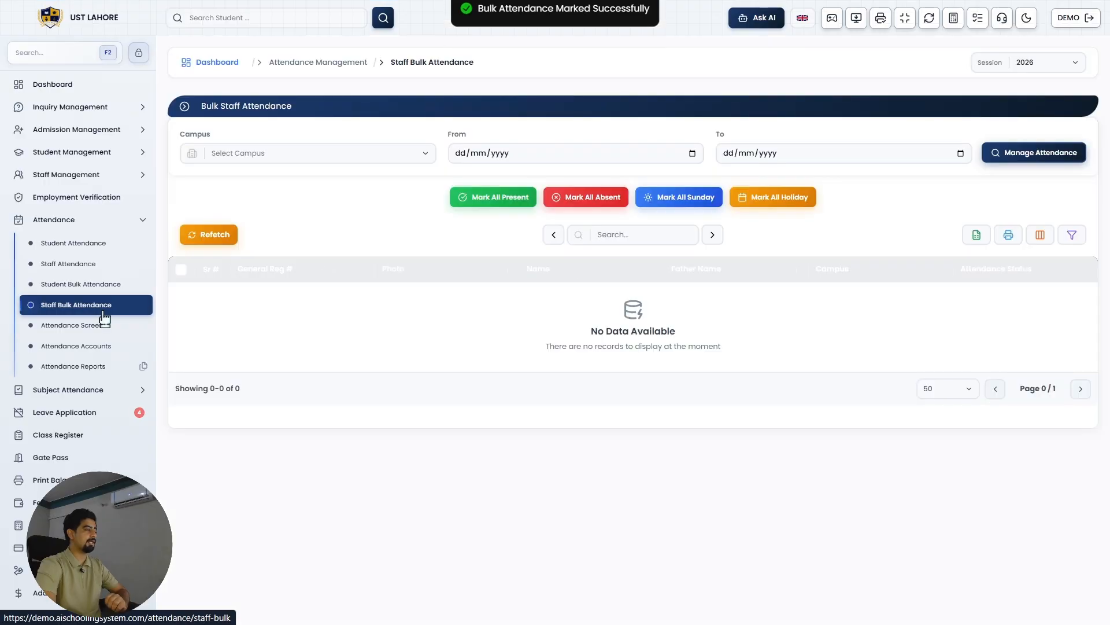
left_click(283, 155)
left_click(292, 194)
left_click(474, 153)
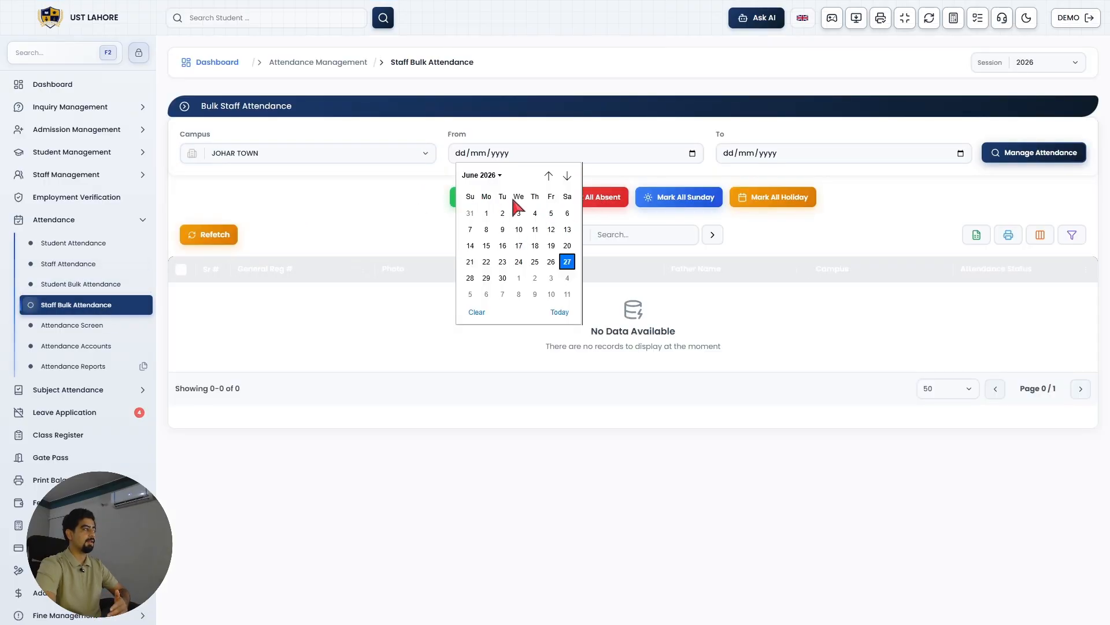
left_click(487, 211)
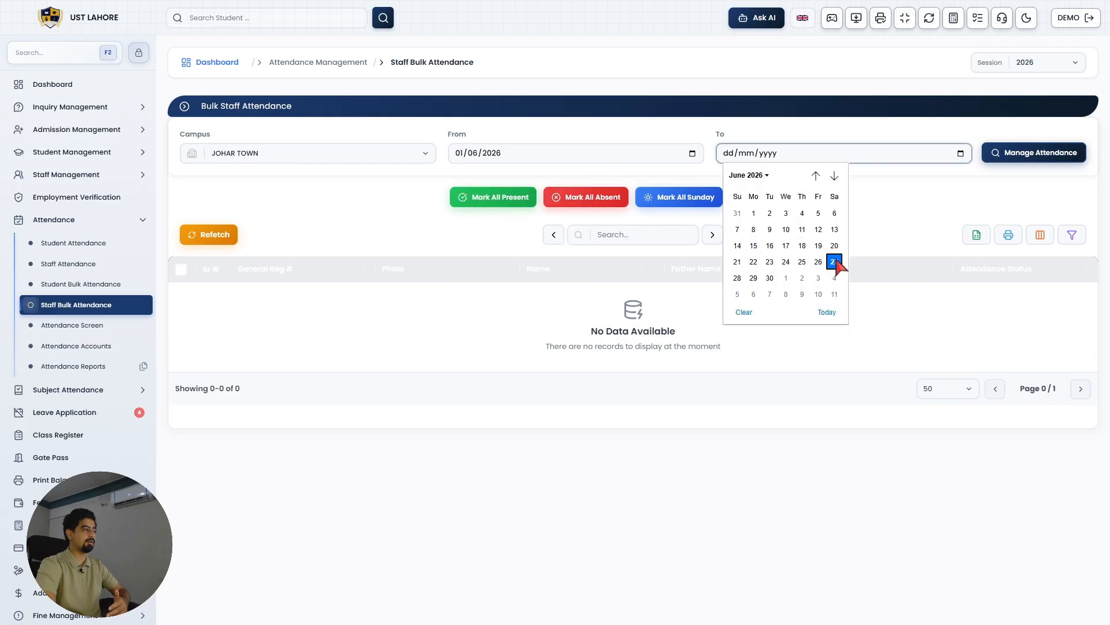
left_click(835, 261)
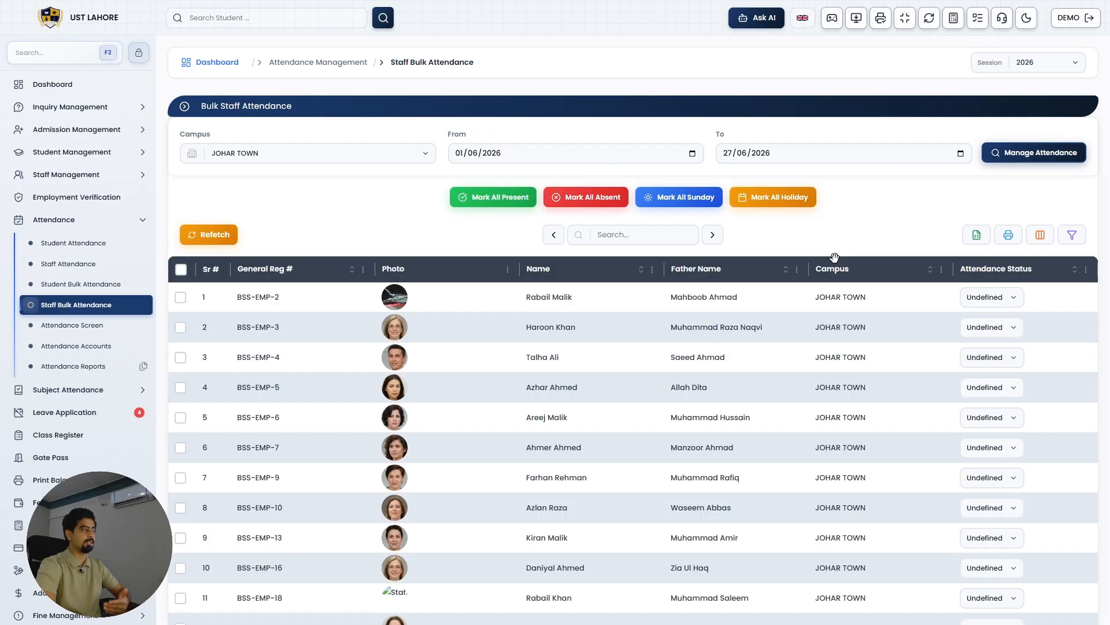
Step: Mark all listed staff Present and save the staff bulk attendance, confirming the save
left_click(496, 197)
scroll(875, 322, "down", 15)
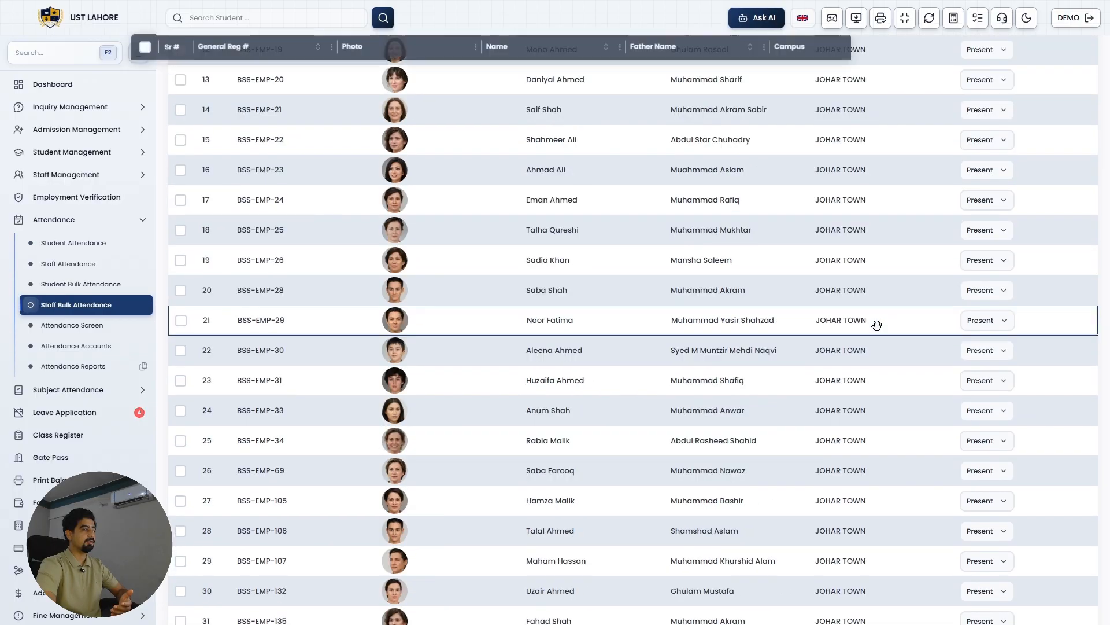
left_click(659, 590)
left_click(607, 382)
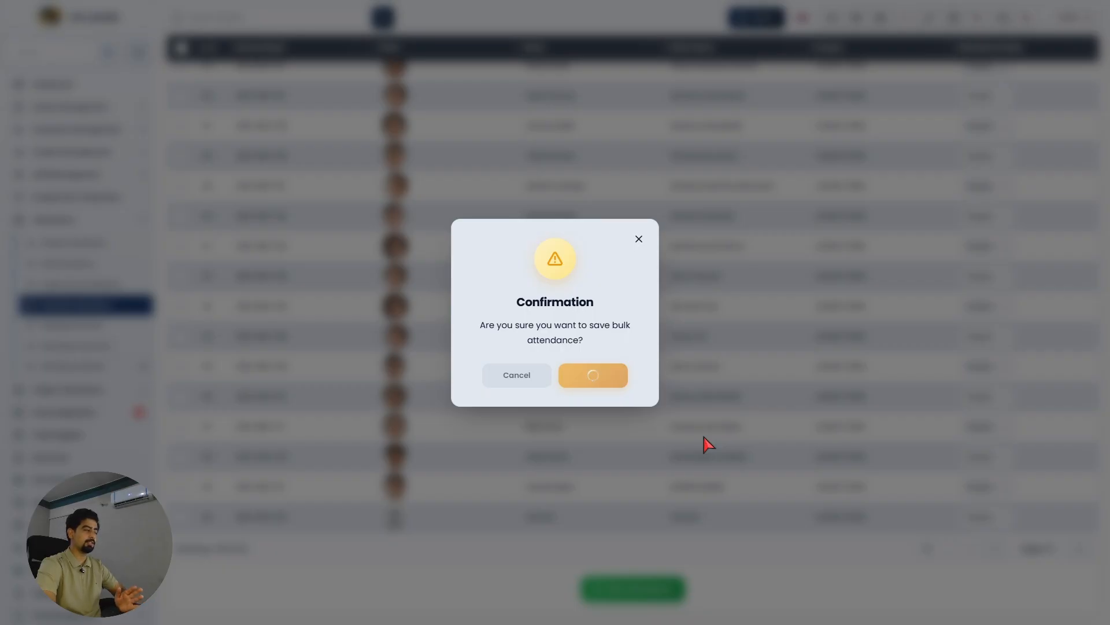
scroll(703, 436, "up", 15)
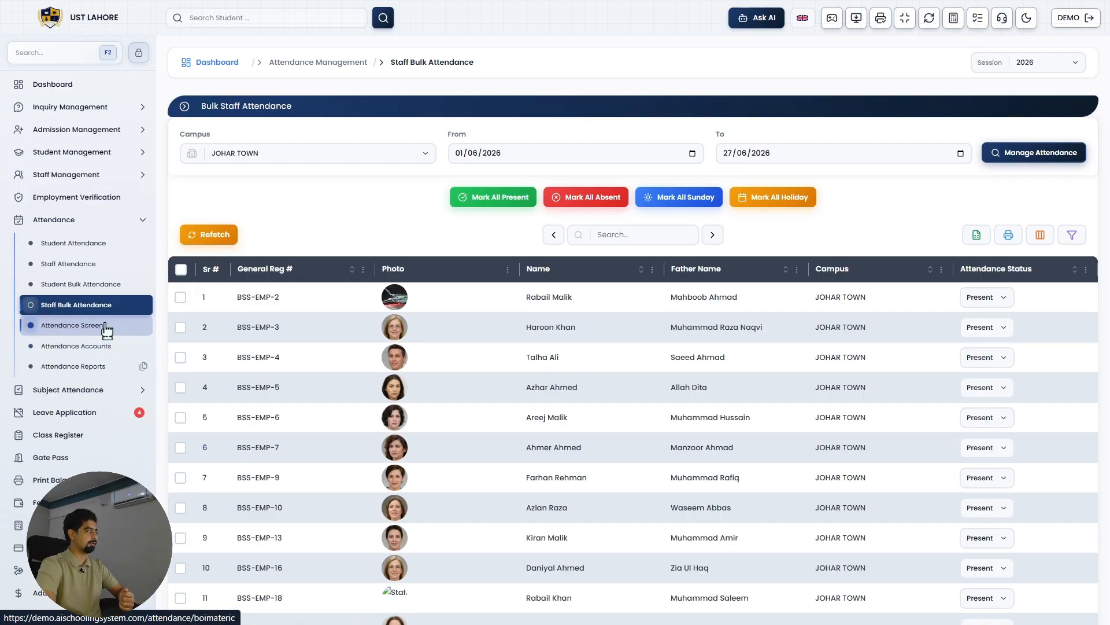
Step: Open the printable Staff Attendance Report from Attendance Reports and select campus JOHAR TOWN
left_click(114, 373)
scroll(443, 416, "down", 2)
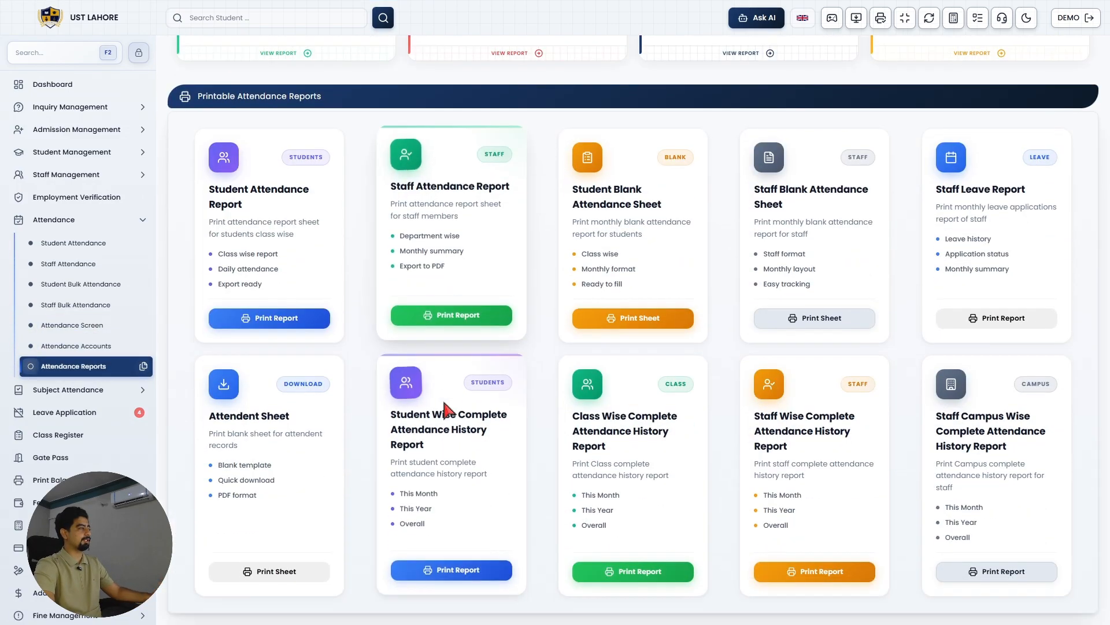
left_click(446, 318)
left_click(350, 162)
left_click(365, 208)
Step: Try the Specific Date Wise attendance type, and finally set the type to Month Wise
left_click(665, 159)
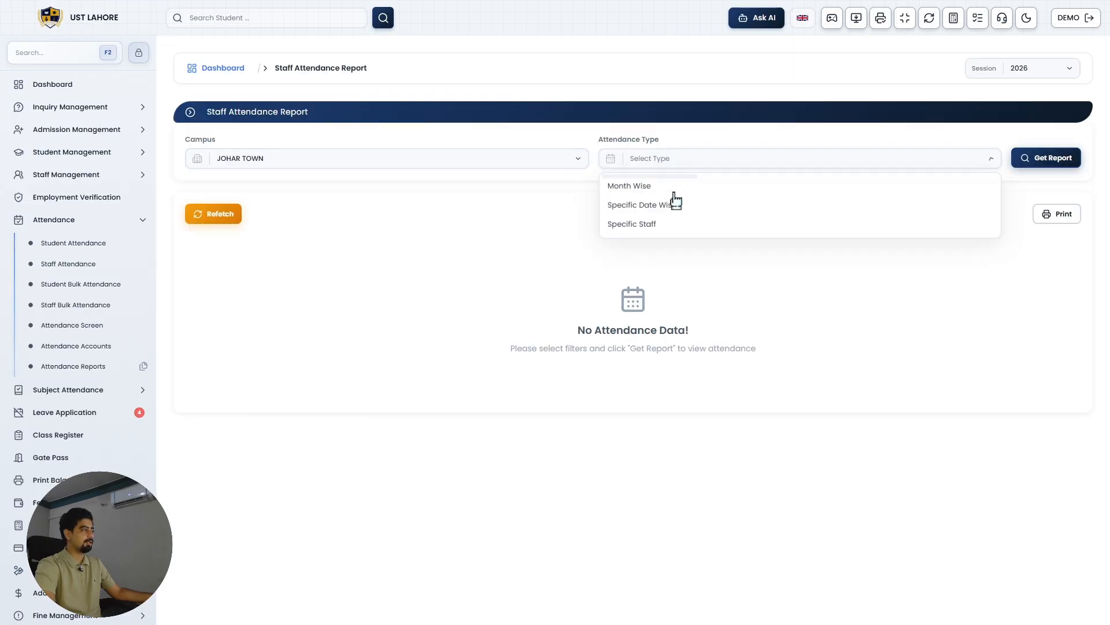
left_click(675, 200)
left_click(650, 156)
left_click(620, 185)
Step: Generate the staff report for January 2026 with the show time option set to With Time
left_click(642, 158)
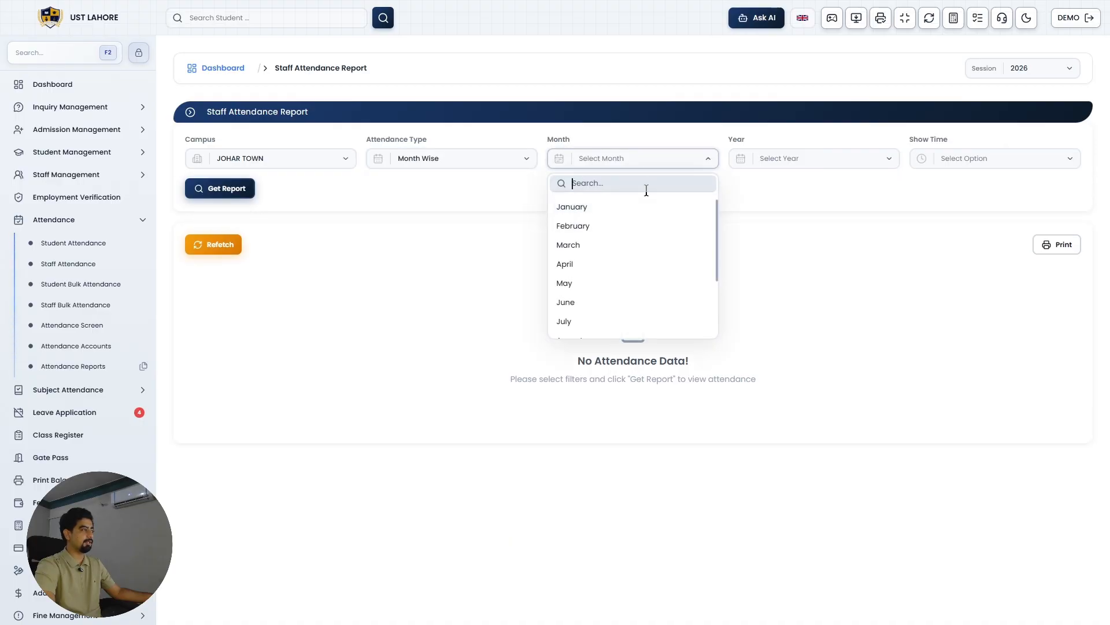
left_click(654, 208)
left_click(824, 159)
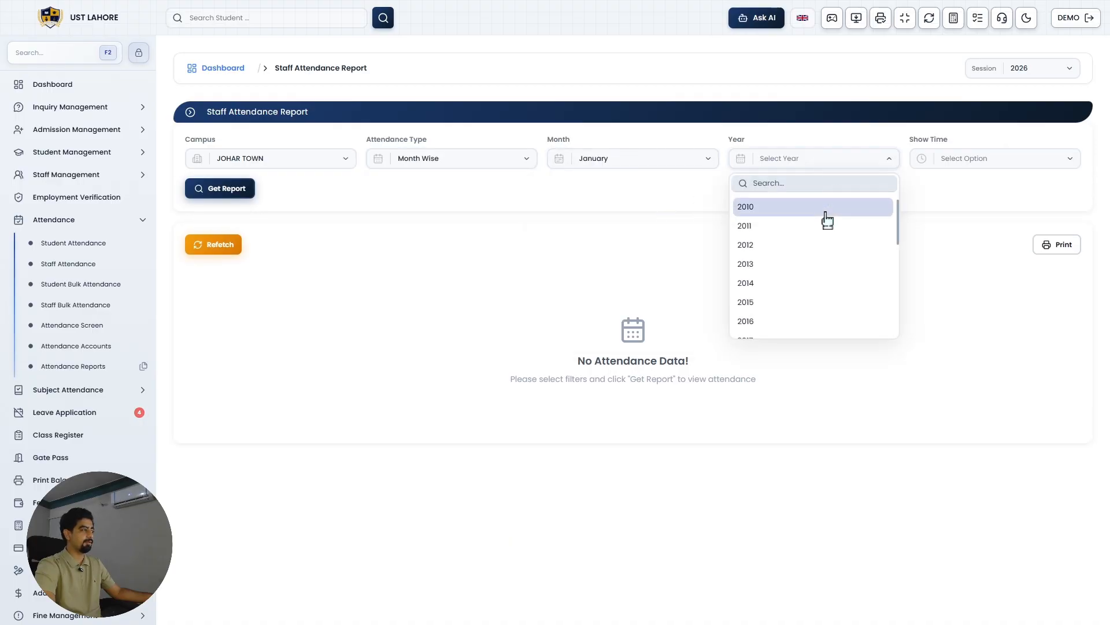
type("2026")
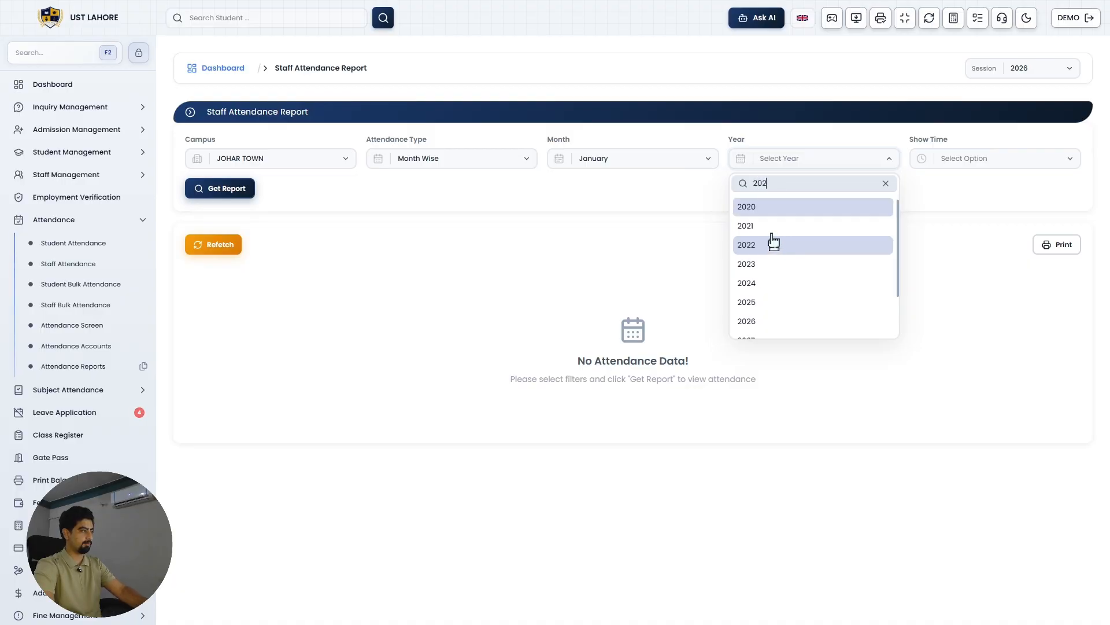
left_click(810, 207)
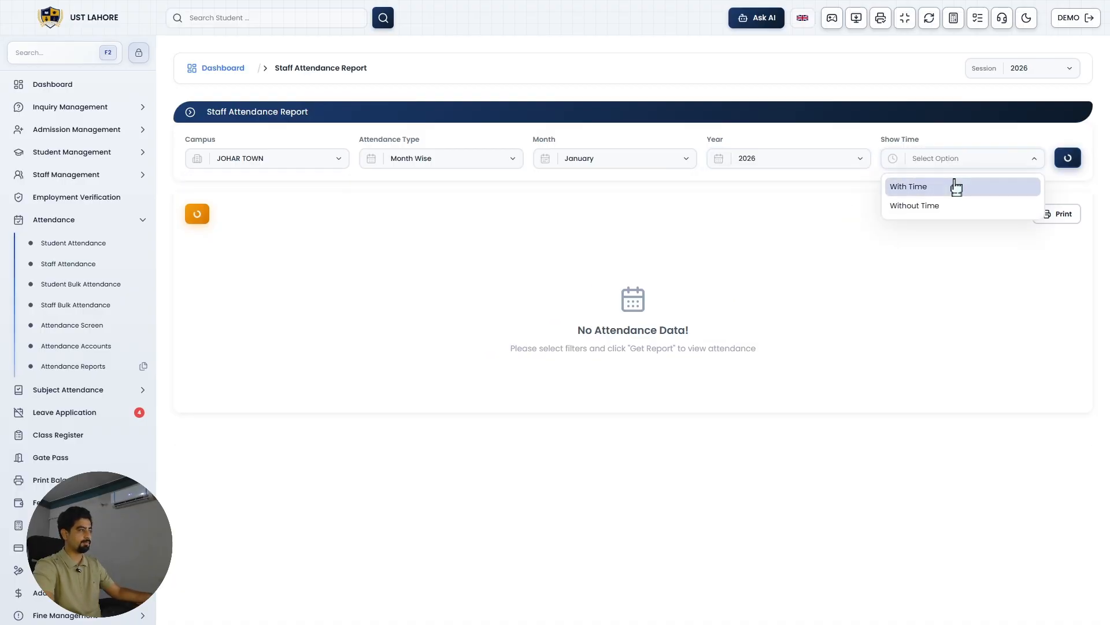
left_click(954, 186)
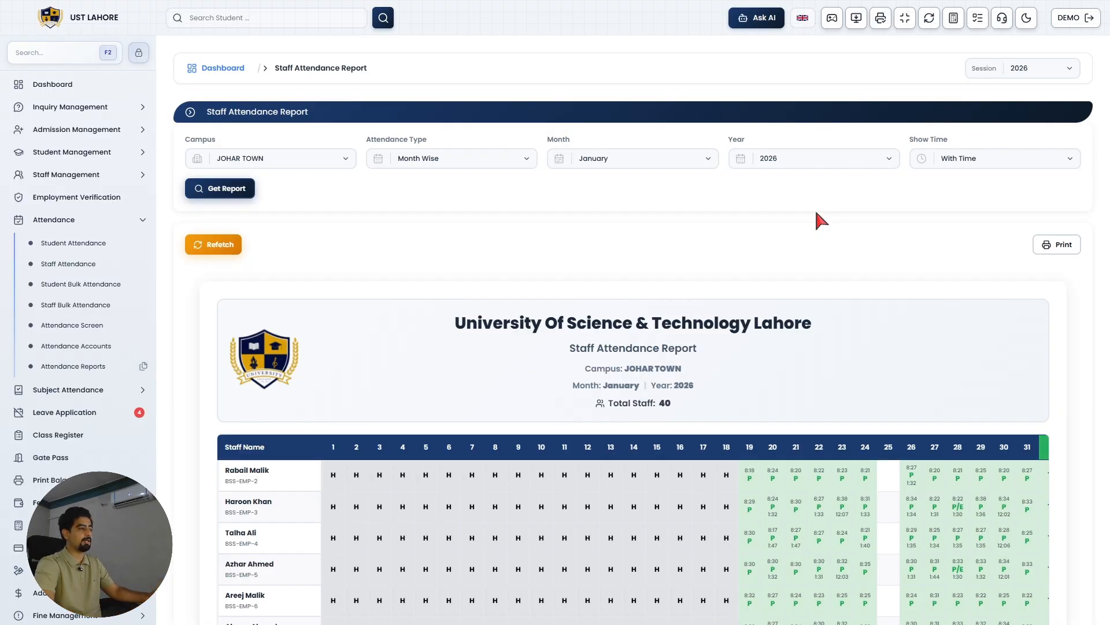
Step: Examine the daily status entries and summary columns of the monthly staff attendance report at a reduced page zoom
scroll(764, 328, "down", 7)
mouse_move(897, 360)
left_mouse_down()
mouse_move(657, 367)
mouse_move(913, 348)
left_mouse_up()
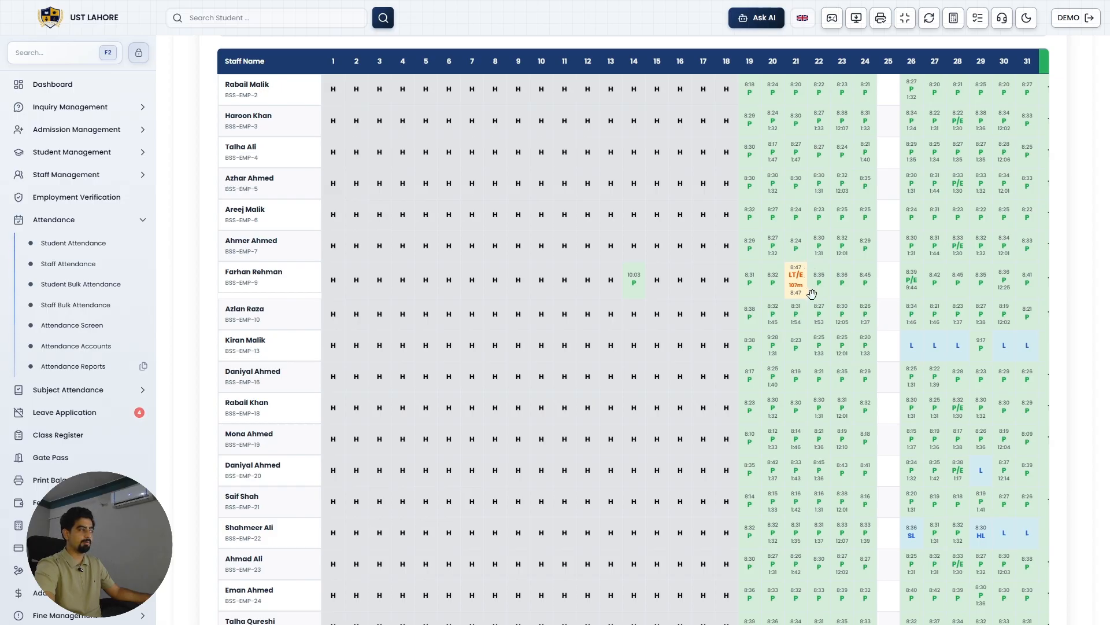
key("ctrl+minus")
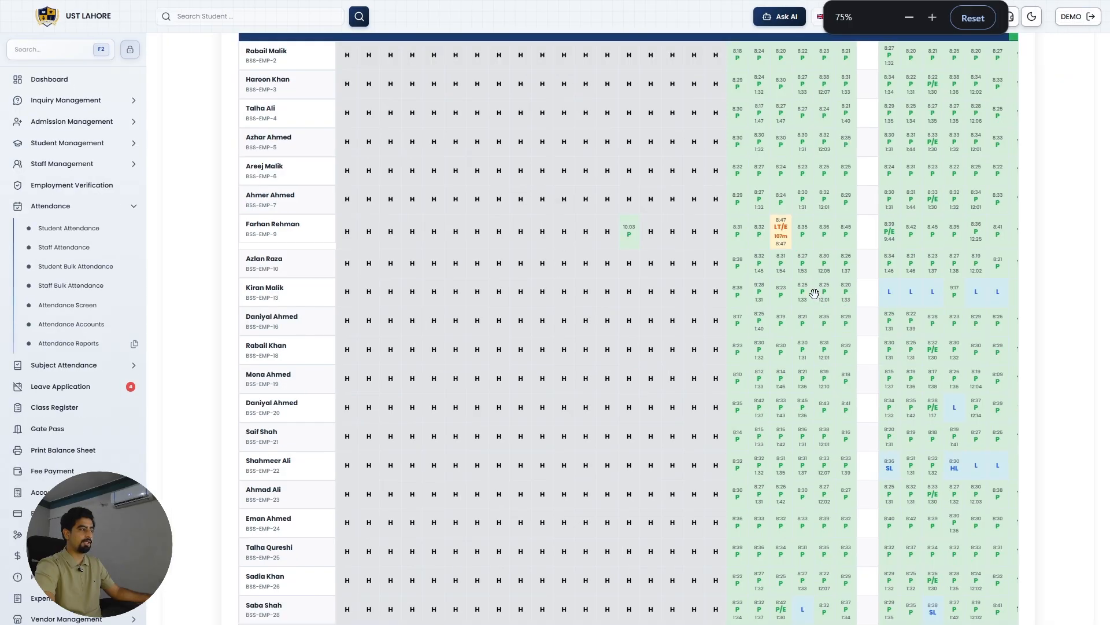
scroll(814, 294, "right", 4)
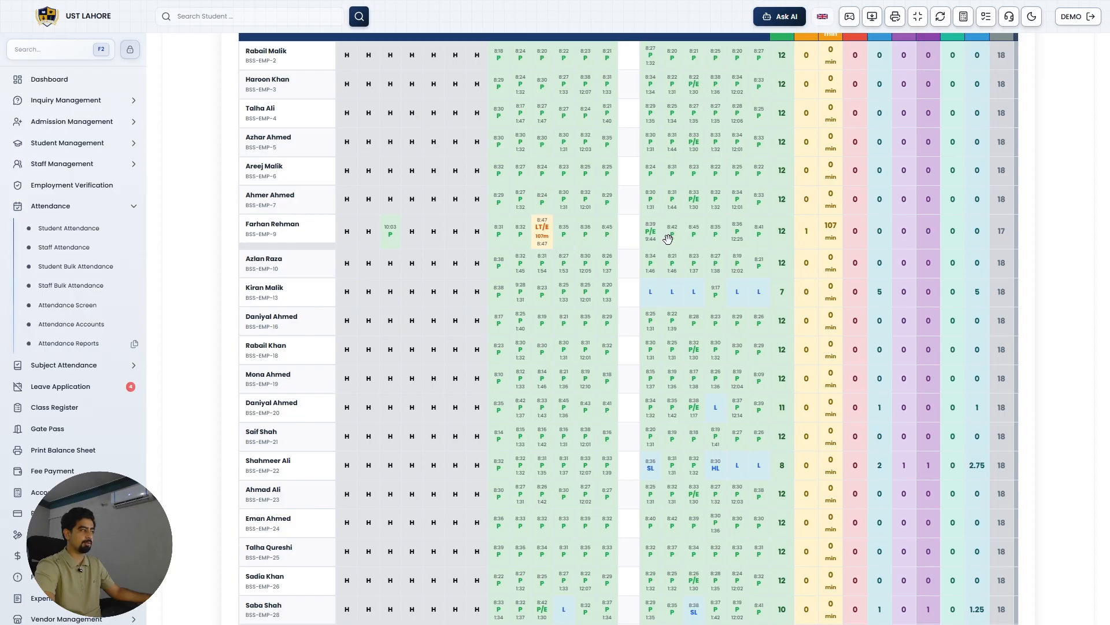
scroll(711, 242, "up", 3)
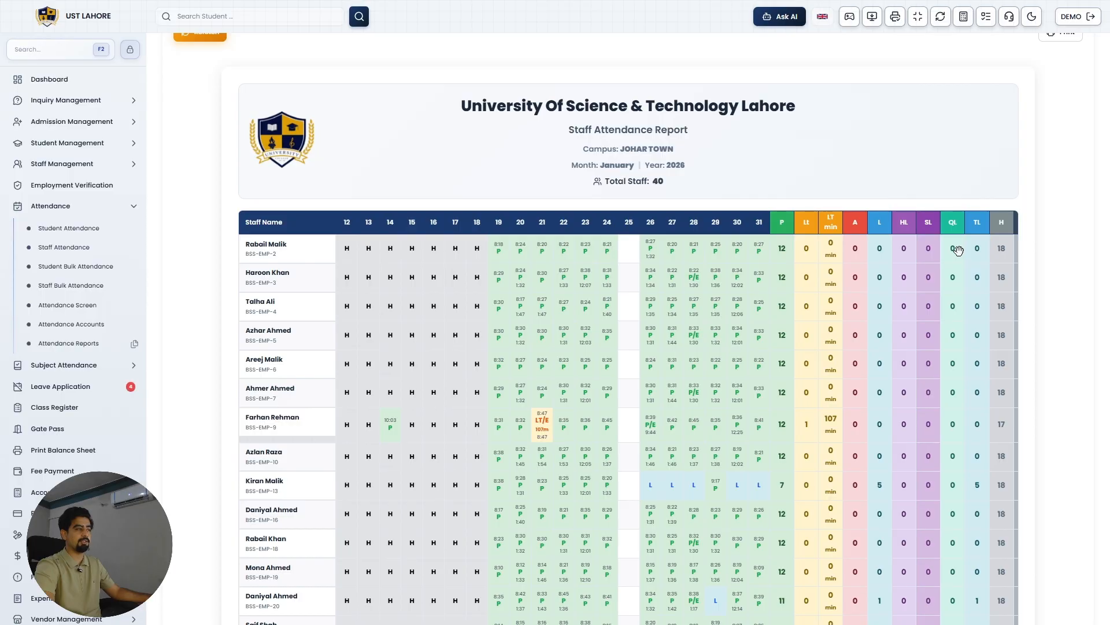
left_click_drag(920, 309, 842, 314)
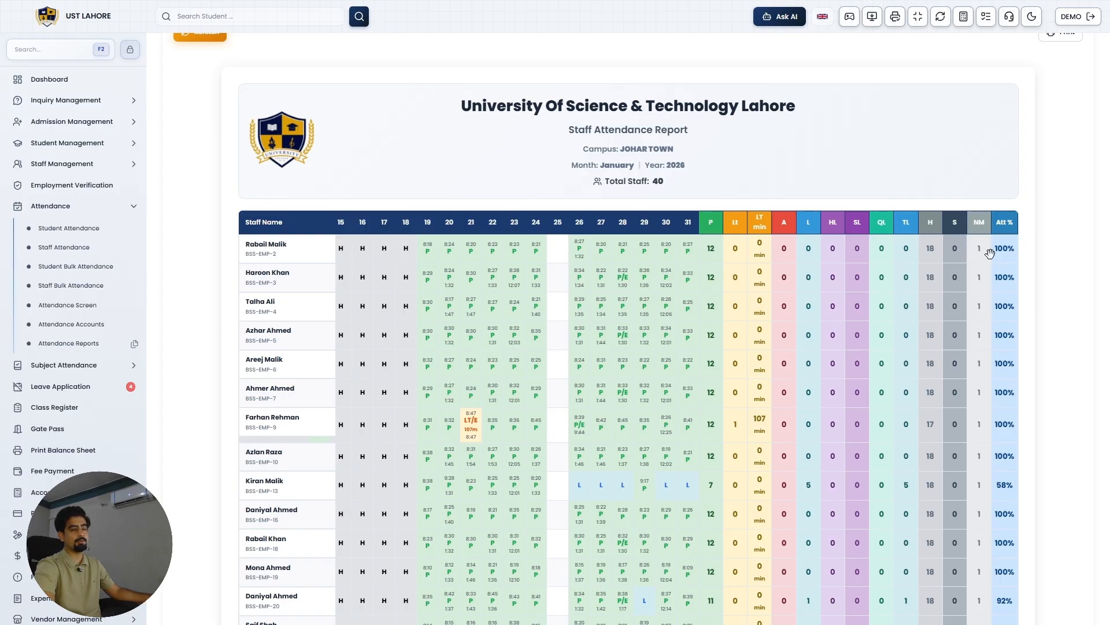
scroll(660, 338, "left", 5)
Step: Review the rest of the staff report, including the status legend and the percentage and leave formulas below the table
scroll(631, 388, "down", 7)
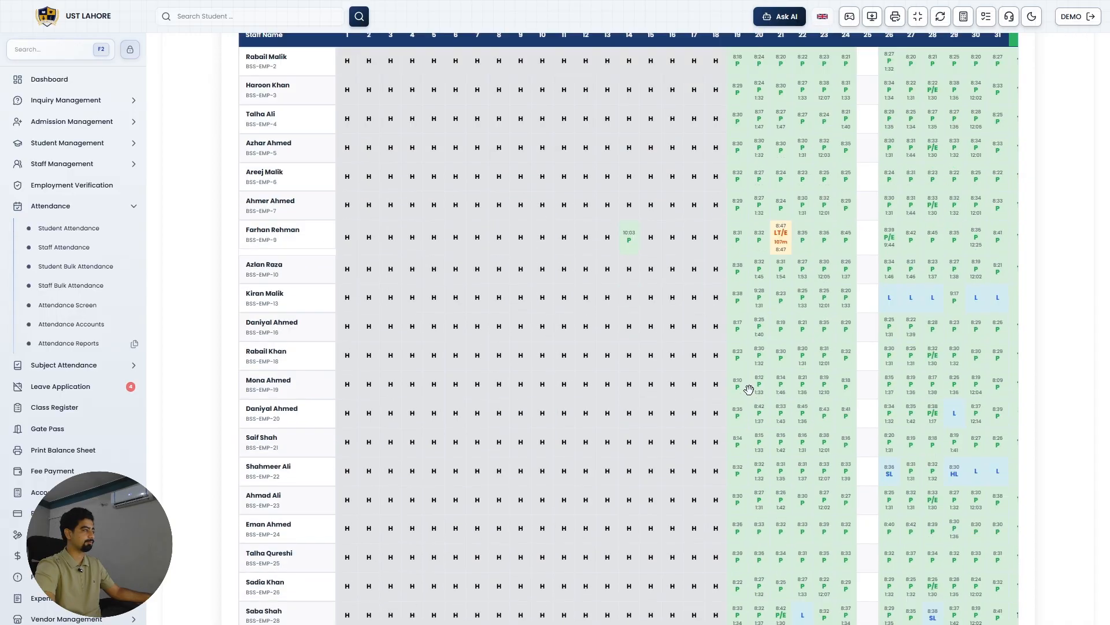
scroll(631, 392, "right", 5)
scroll(692, 399, "down", 10)
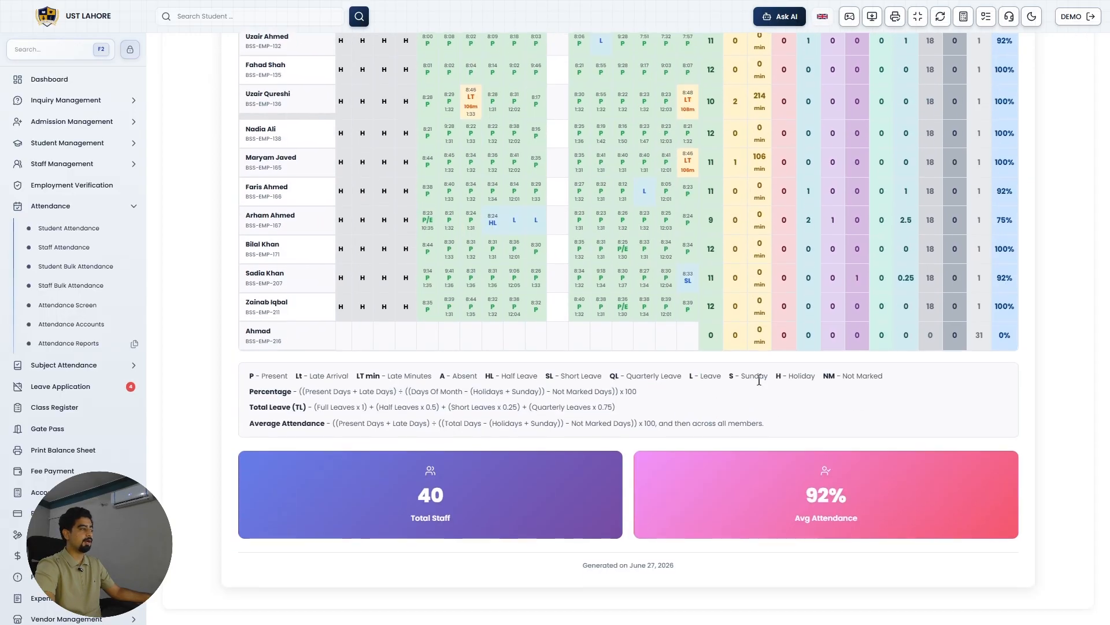
scroll(728, 386, "up", 15)
scroll(727, 389, "down", 15)
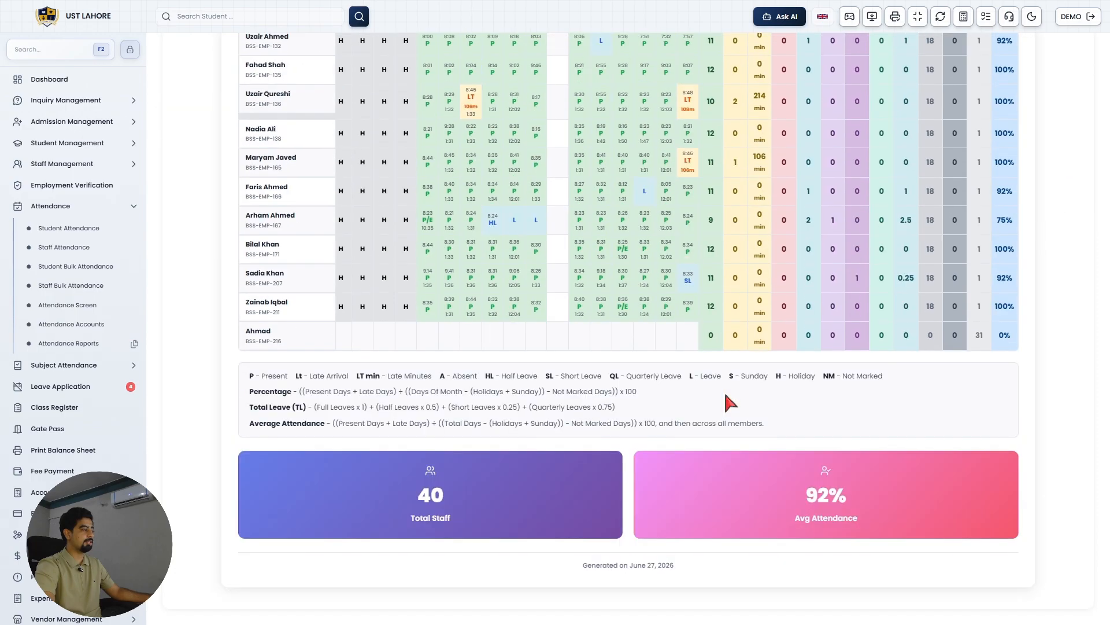
left_click_drag(253, 375, 781, 425)
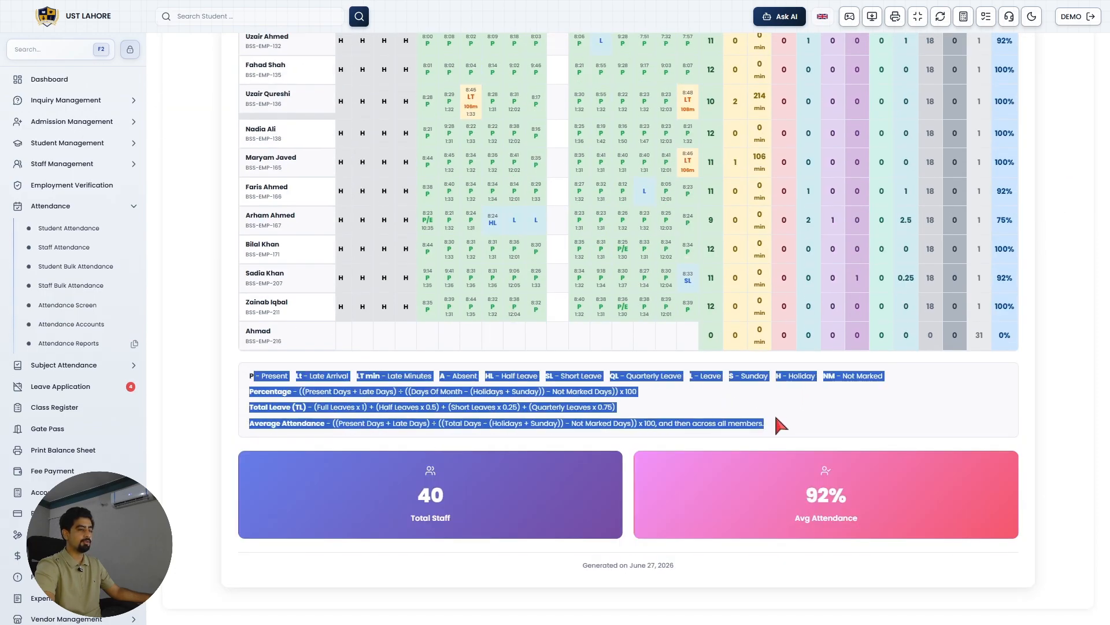
left_click(780, 426)
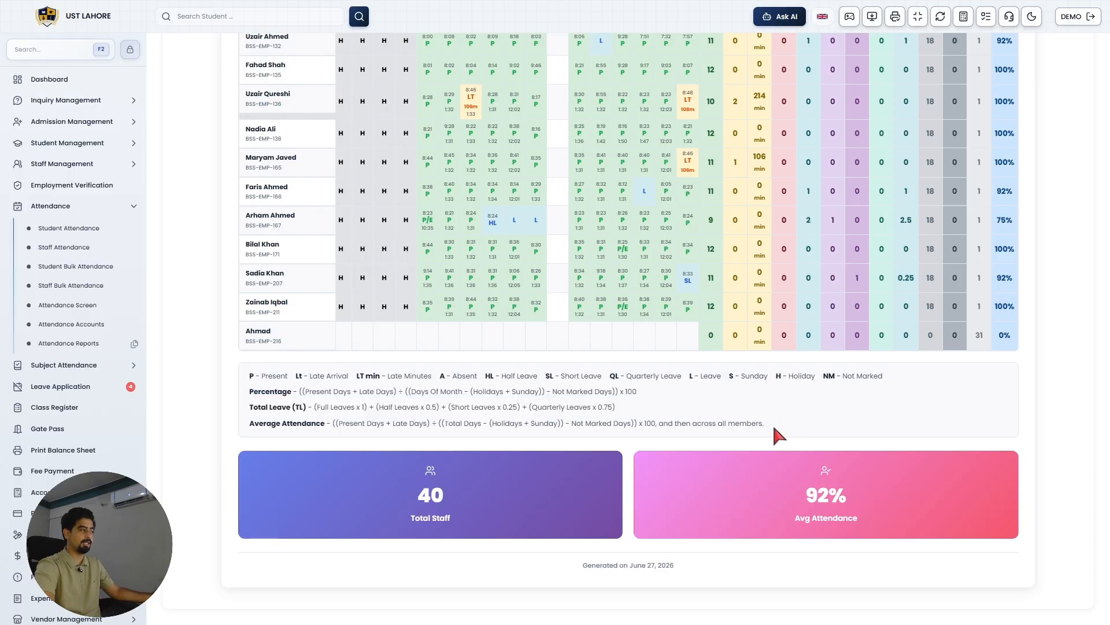
scroll(774, 426, "up", 20)
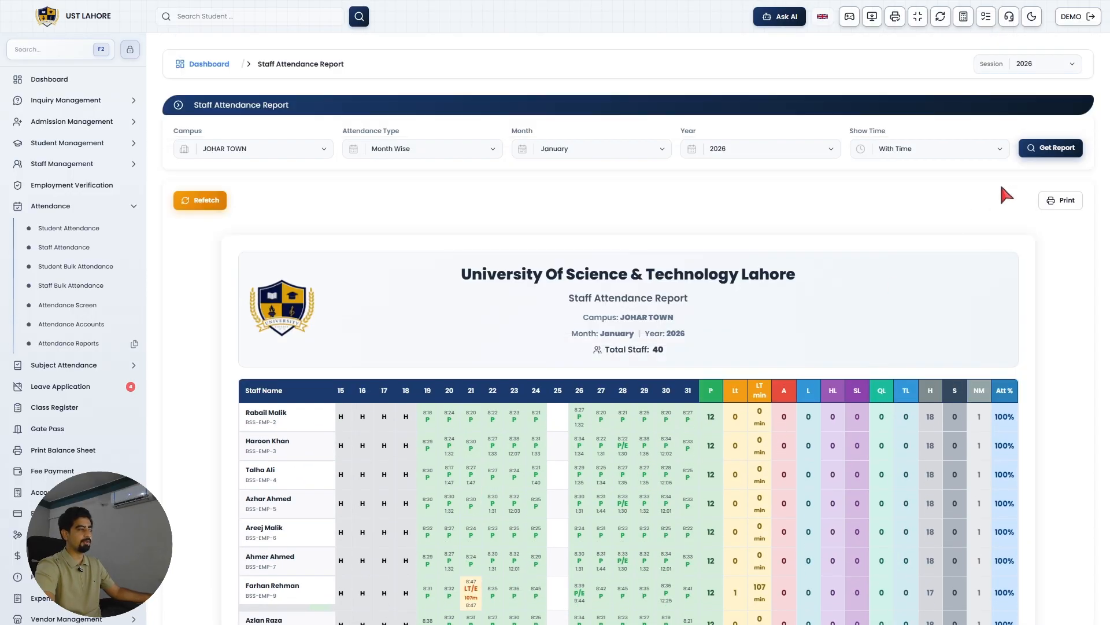
Step: Open the print version of the staff report, cancel printing and examine the whole sheet zoomed out to 75%
left_click(1061, 204)
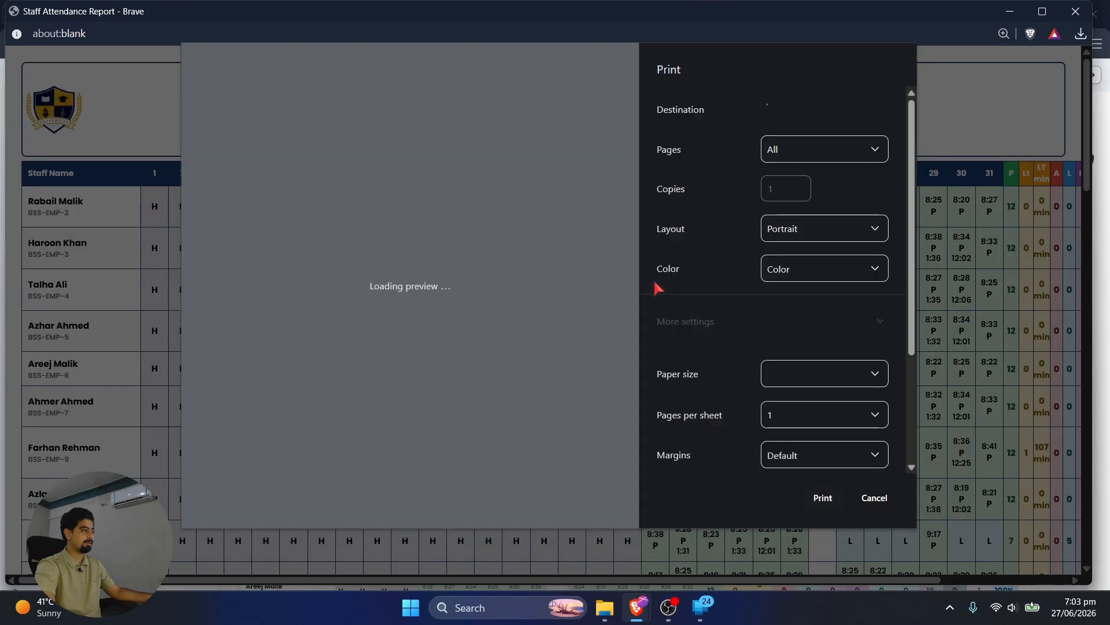
left_click(872, 497)
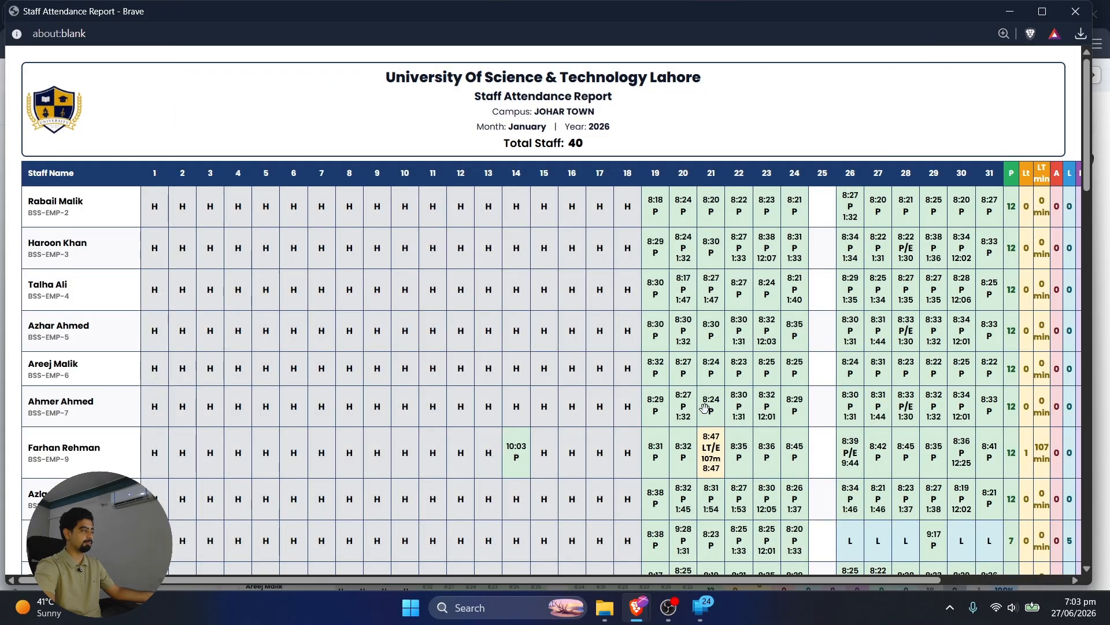
key("ctrl+minus")
key("ctrl+minus")
key("ctrl+minus")
scroll(704, 408, "down", 10)
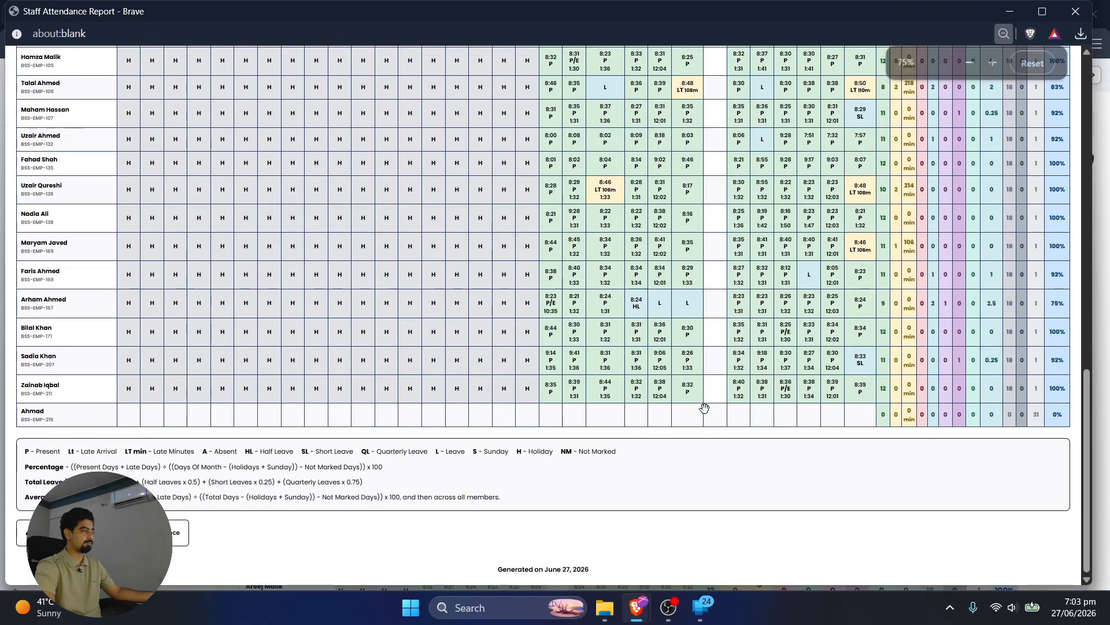
Step: Look over the upper part of the staff report's print version and close its window
scroll(704, 408, "up", 5)
scroll(705, 408, "up", 5)
left_click(1075, 11)
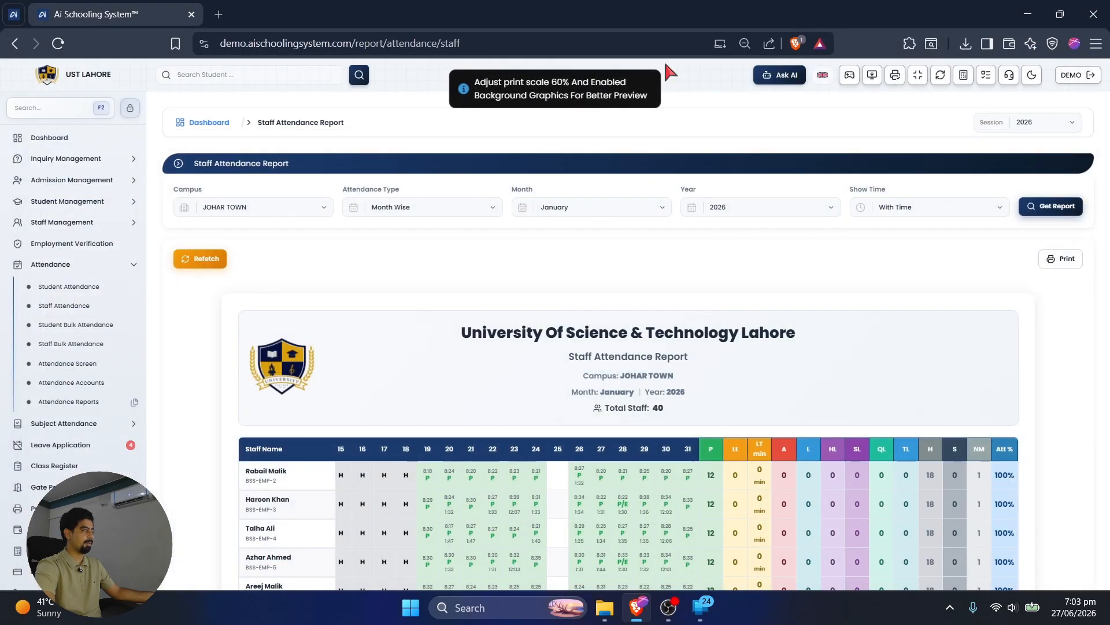
Step: Generate the student blank attendance sheet for campus JOHAR TOWN, class FOUR, section GREEN, January 2010
left_click(98, 403)
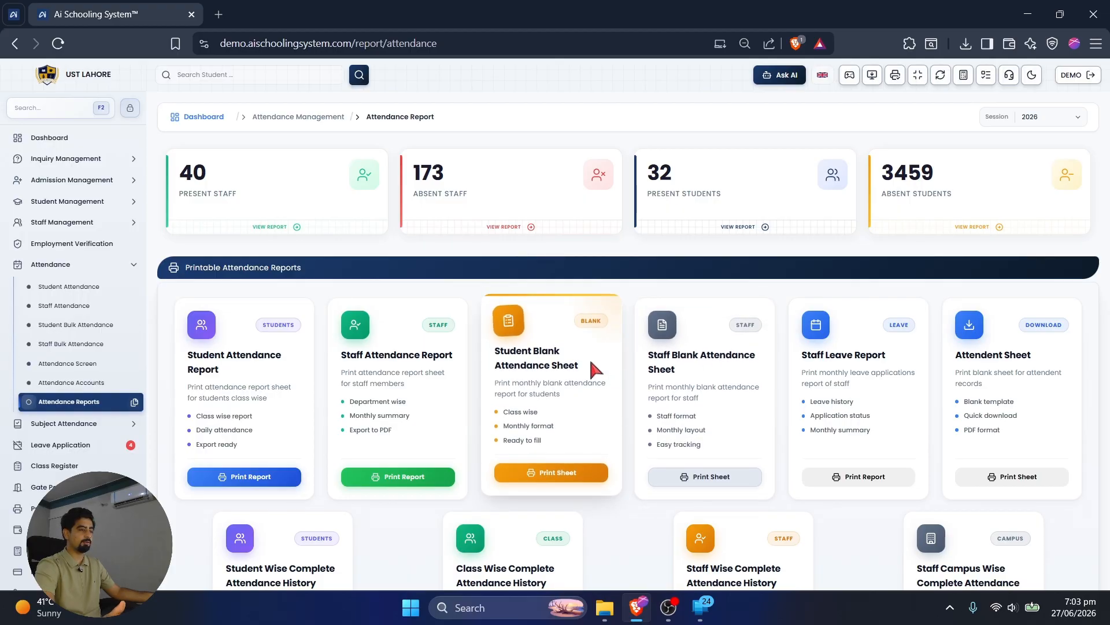
left_click(558, 475)
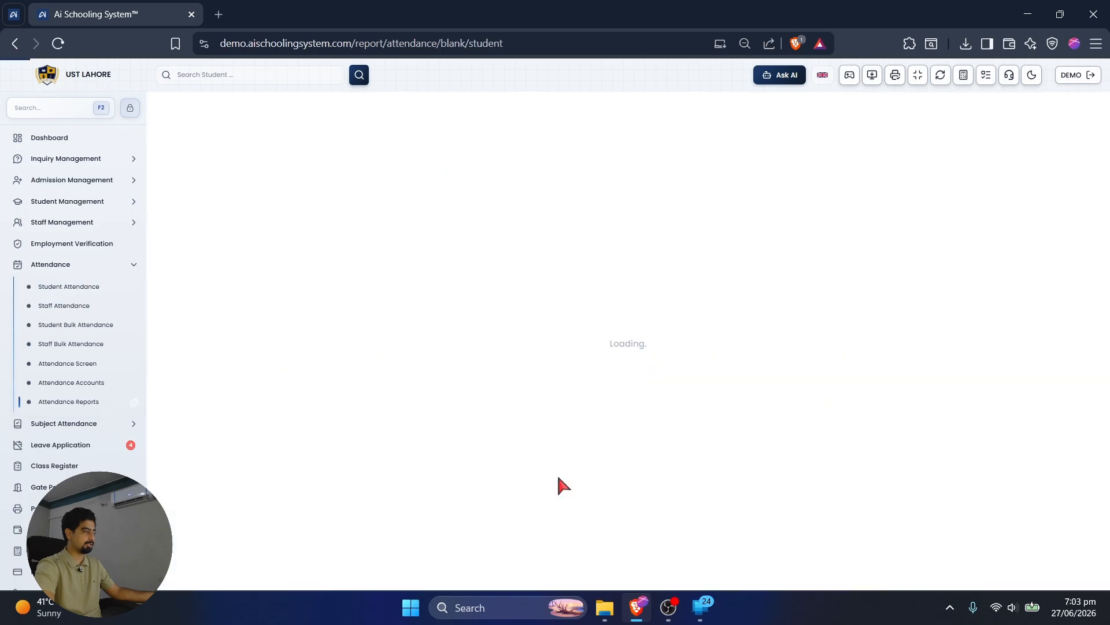
left_click(311, 216)
left_click(307, 250)
left_click(405, 265)
left_click(624, 250)
left_click(810, 253)
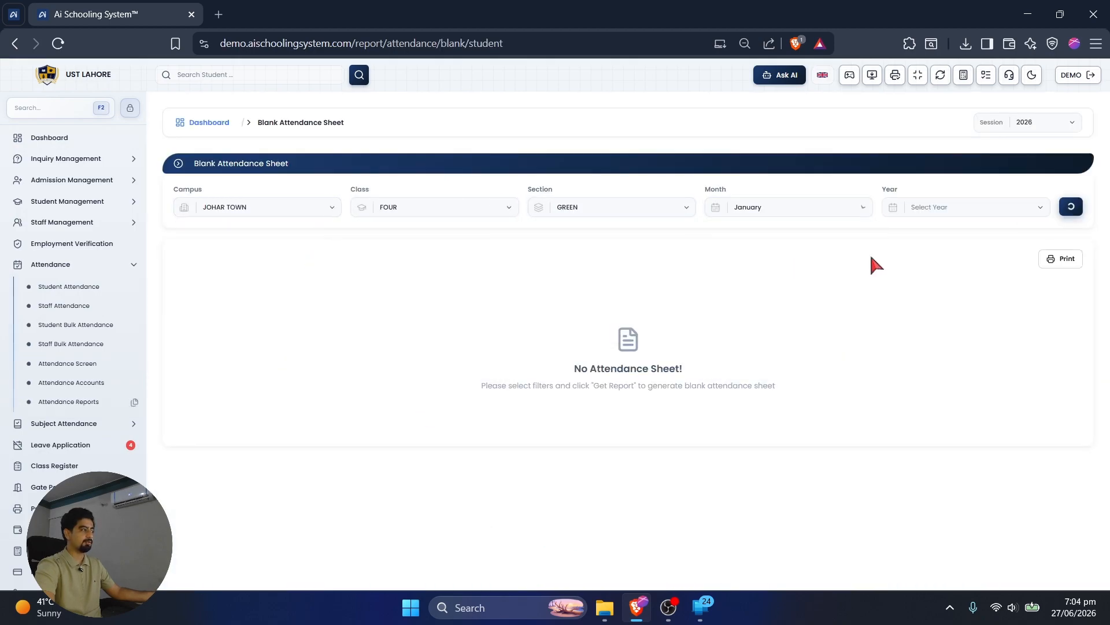
left_click(959, 254)
scroll(889, 396, "down", 1)
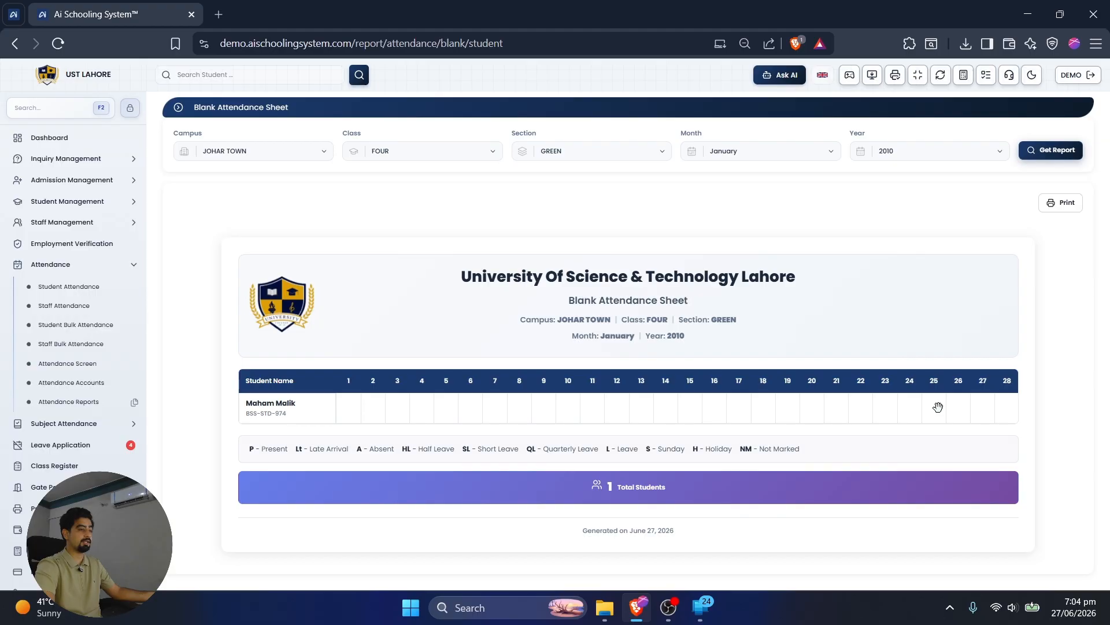
Step: Open the staff leave report from the attendance reports and load it for campus JOHAR TOWN with type OverAll
left_click(63, 402)
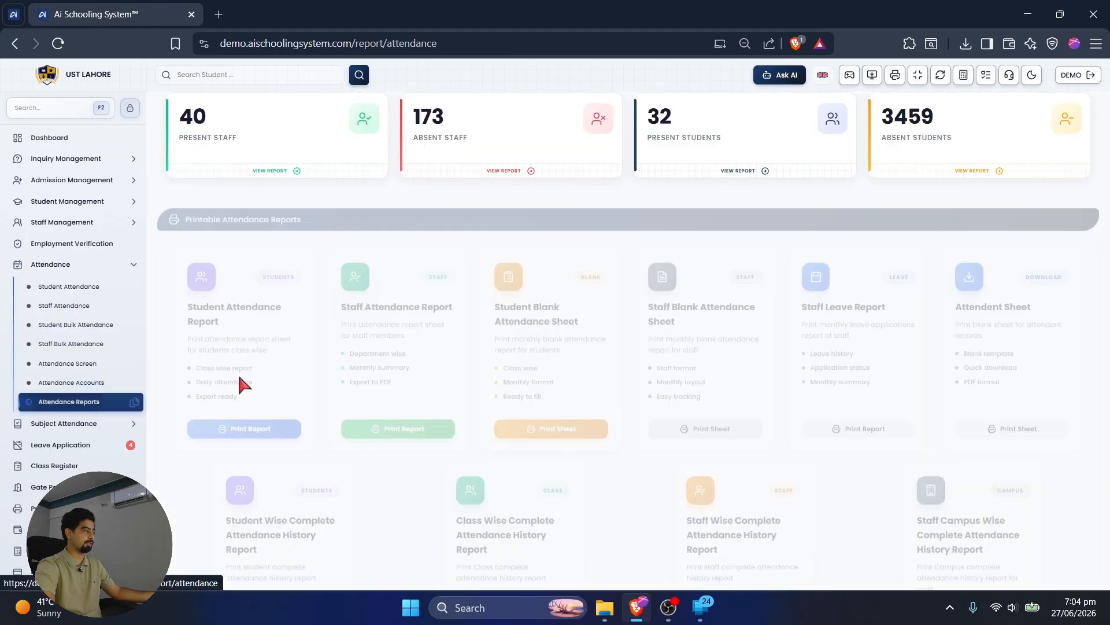
scroll(727, 367, "down", 2)
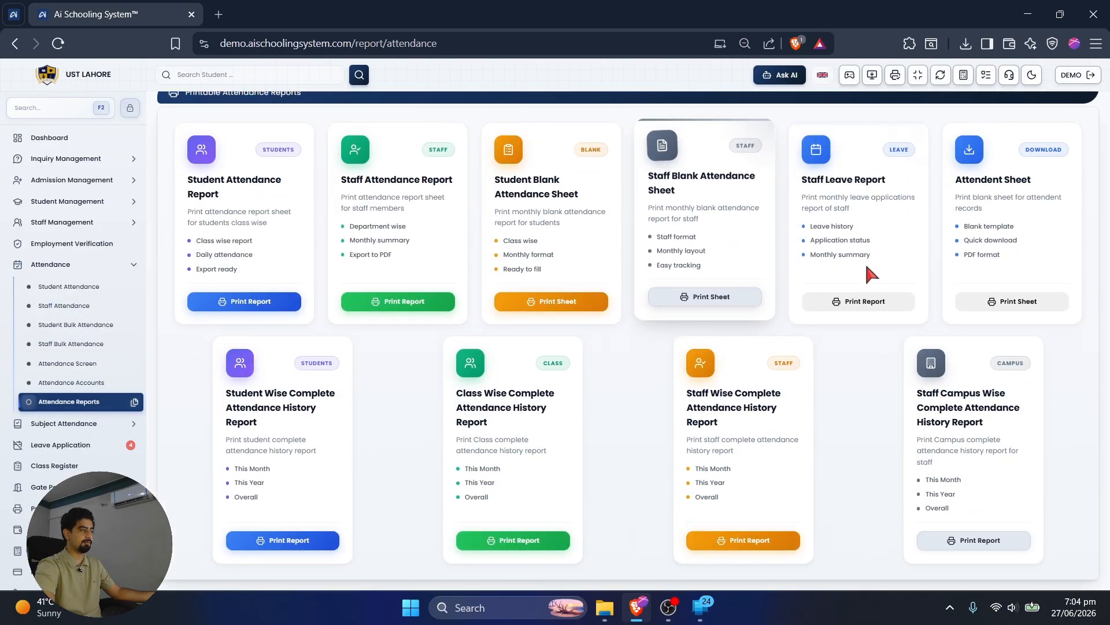
left_click(875, 302)
left_click(351, 199)
left_click(351, 241)
left_click(694, 199)
left_click(706, 223)
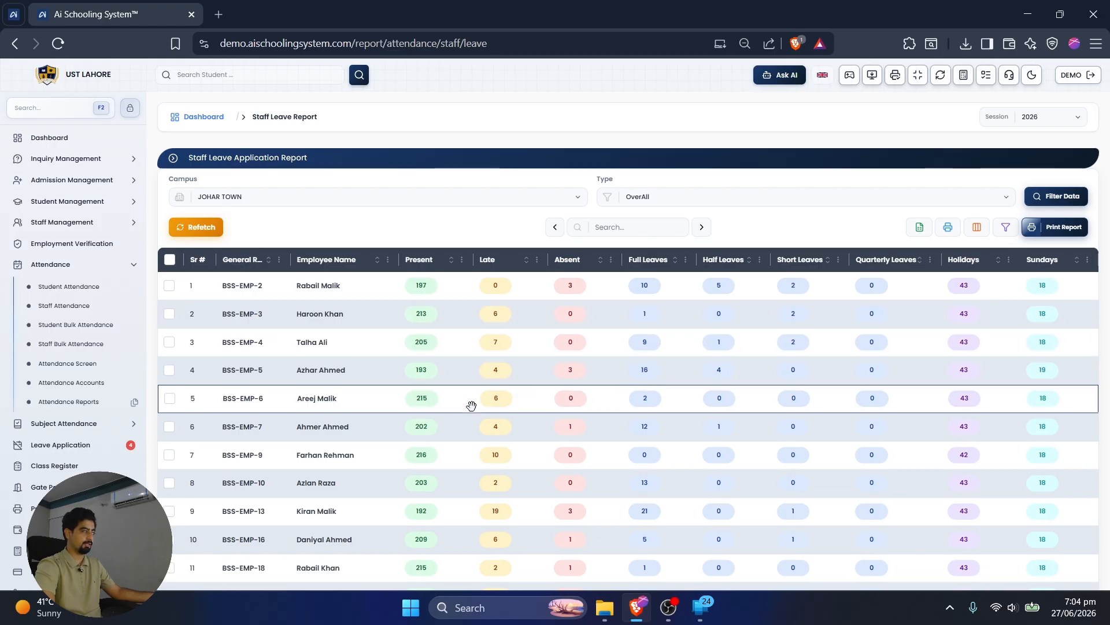
Step: Highlight the first employee's row to examine the attendance and leave columns, then clear the highlight
left_click(441, 285)
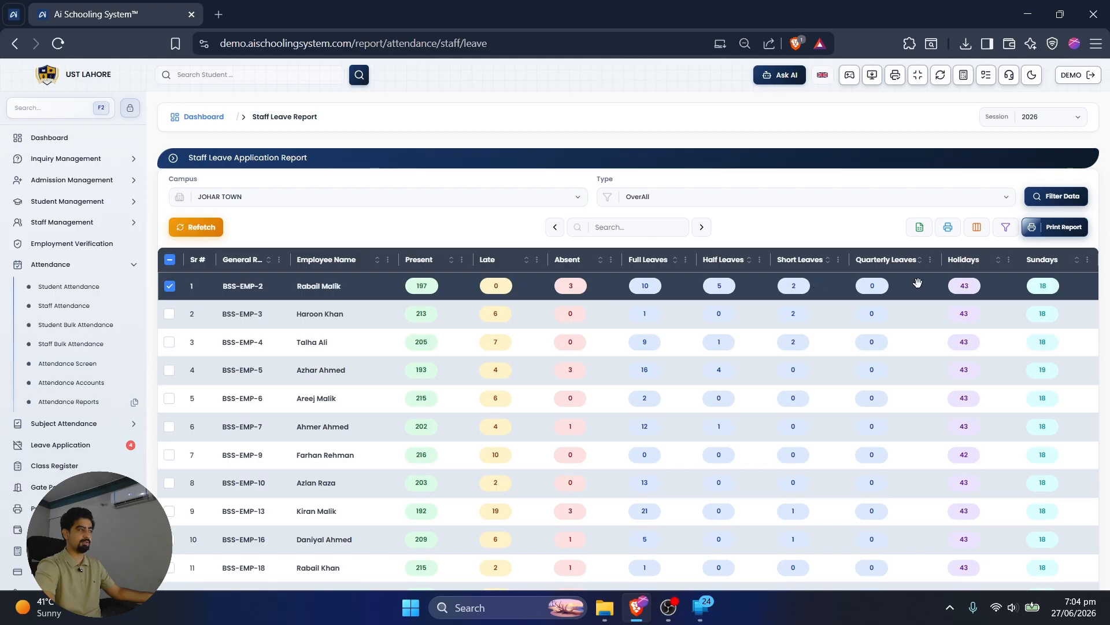
scroll(988, 282, "down", 3)
scroll(987, 280, "up", 3)
left_click(1004, 295)
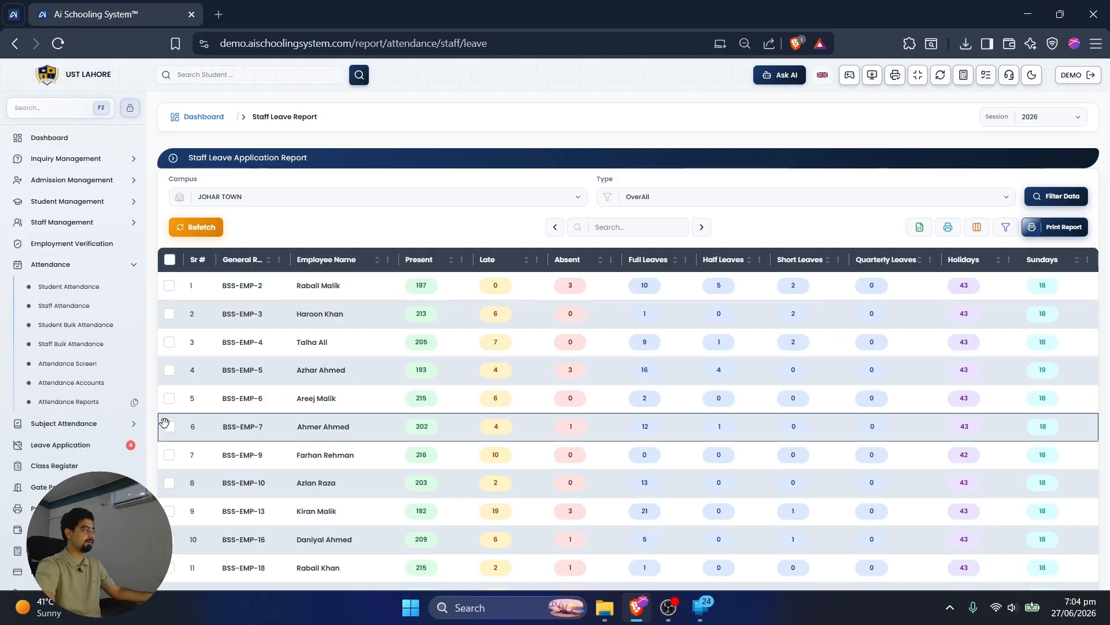
Step: Open the print version of the staff leave report, return to the attendance reports and close the print tab
left_click(1054, 227)
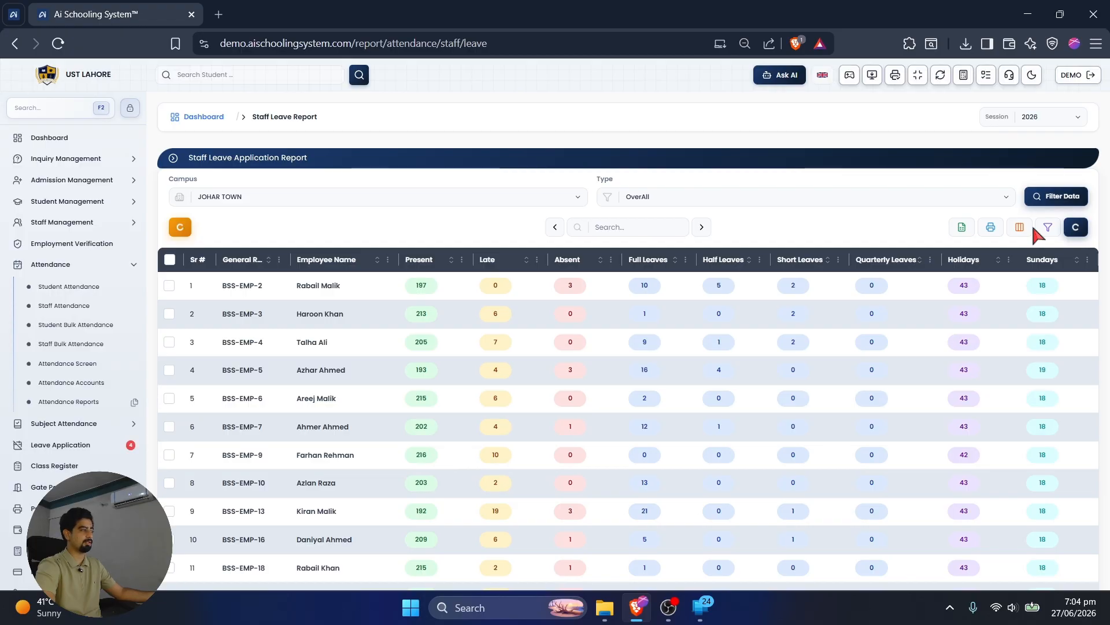
left_click(88, 403)
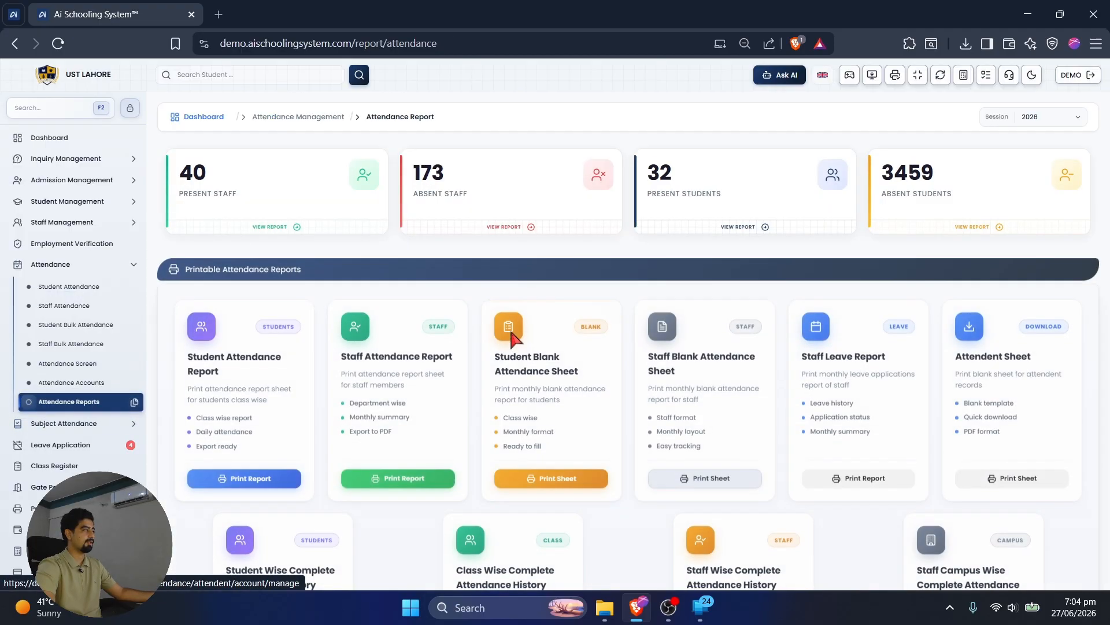
scroll(651, 389, "down", 3)
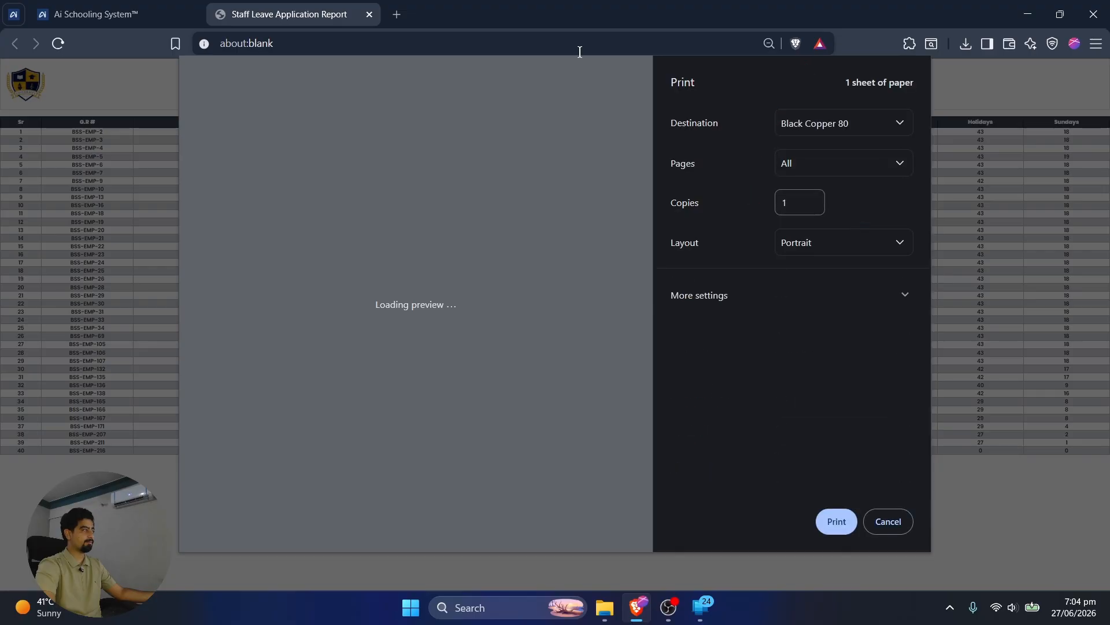
left_click(369, 14)
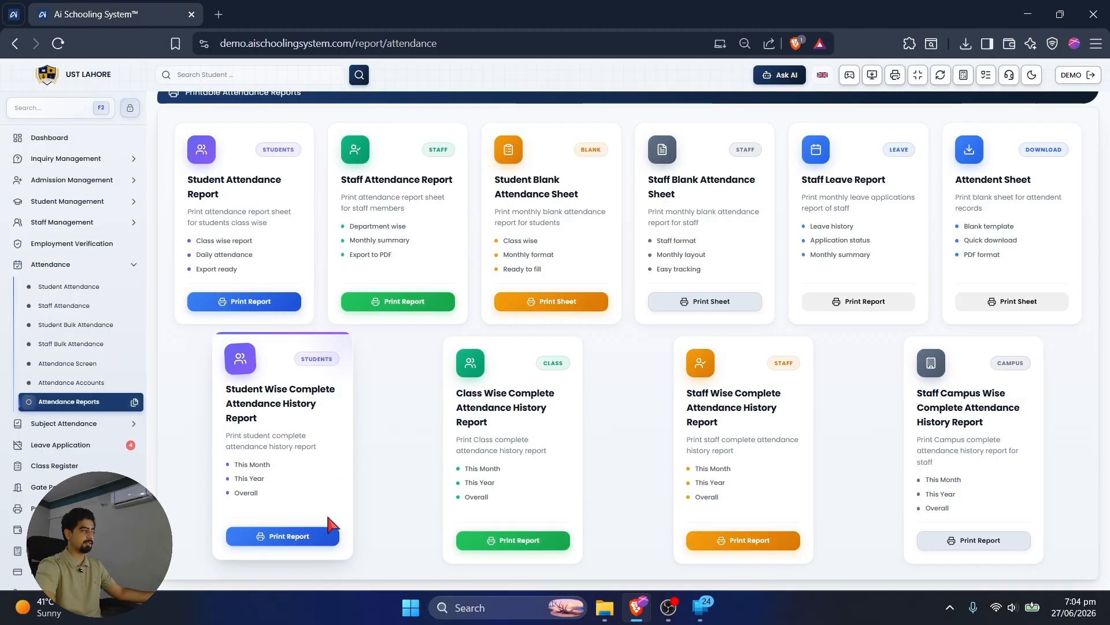
Step: Open the student wise complete attendance history report and choose campus JOHAR TOWN, class FIVE and section SUPER
left_click(324, 538)
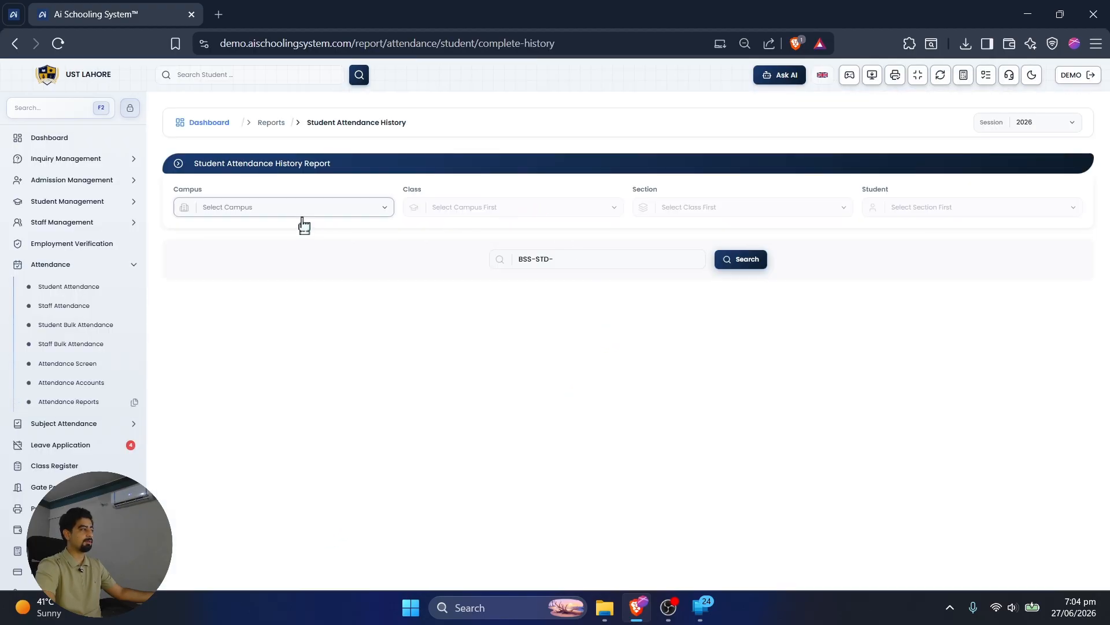
left_click(587, 263)
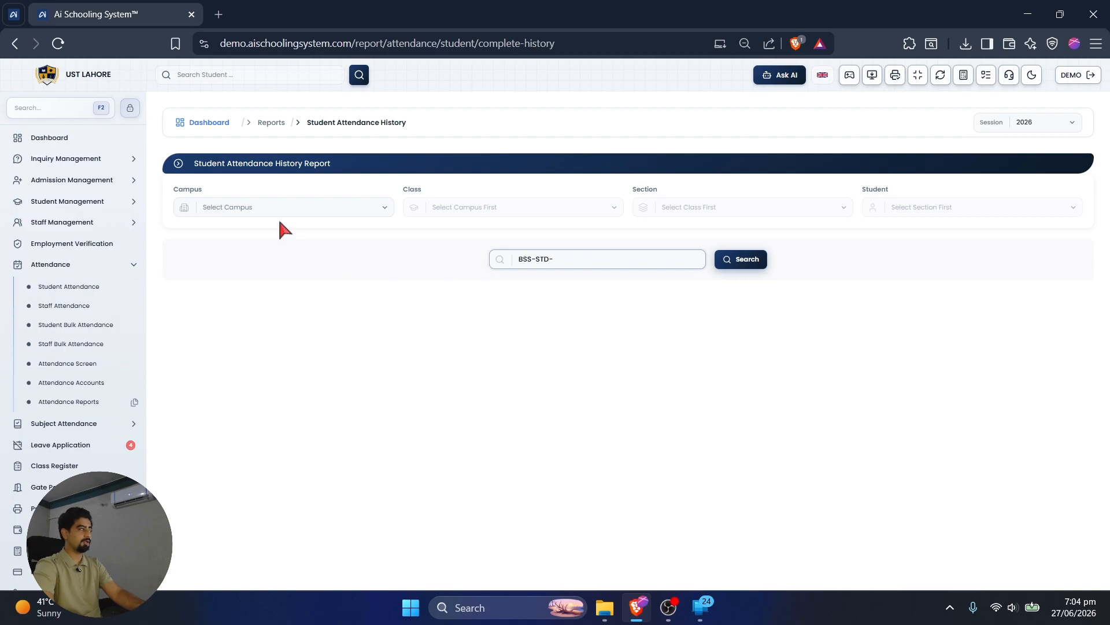
left_click(287, 211)
left_click(294, 254)
left_click(521, 207)
left_click(578, 252)
left_click(746, 207)
left_click(783, 252)
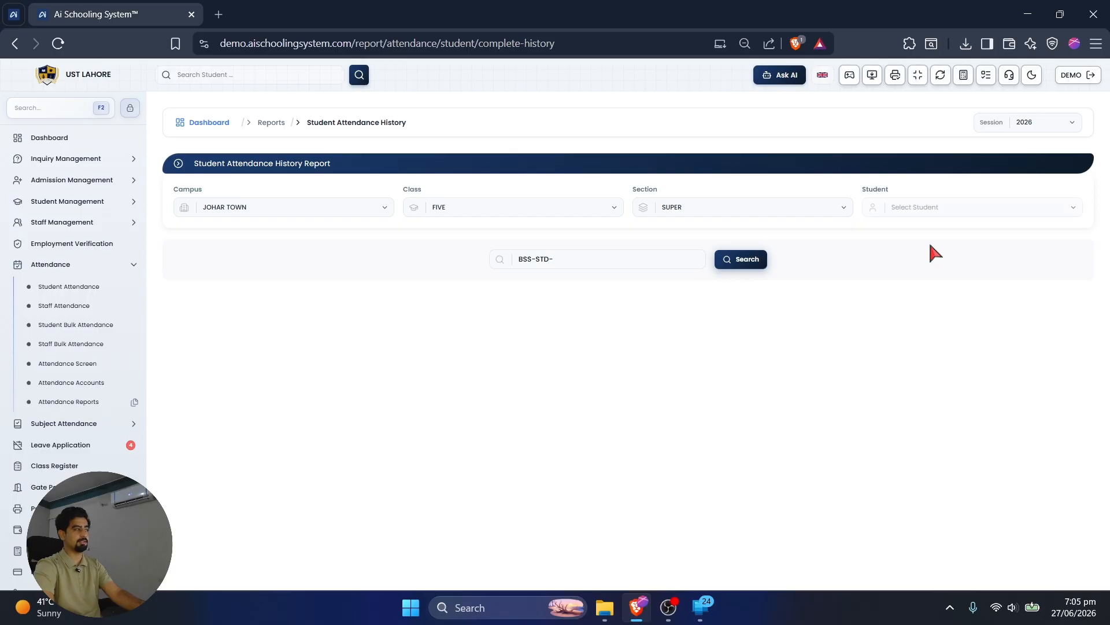
Step: Switch to class THREE, section ORANGE, pick a student and review the overall, yearly and monthly attendance history
left_click(457, 211)
left_click(463, 284)
left_click(722, 208)
left_click(759, 275)
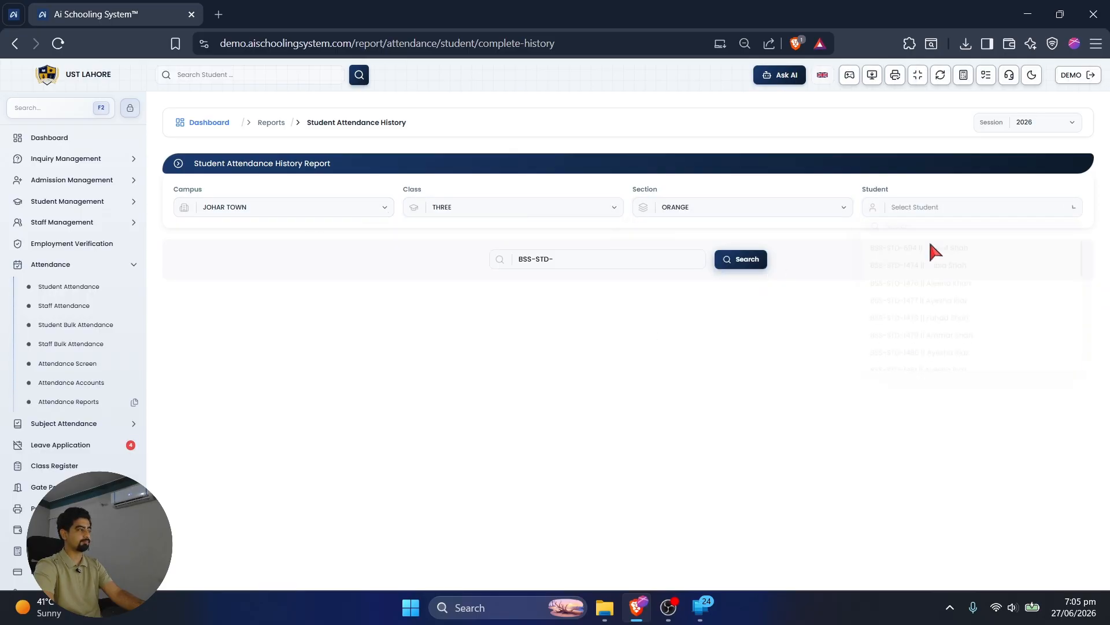
left_click(932, 270)
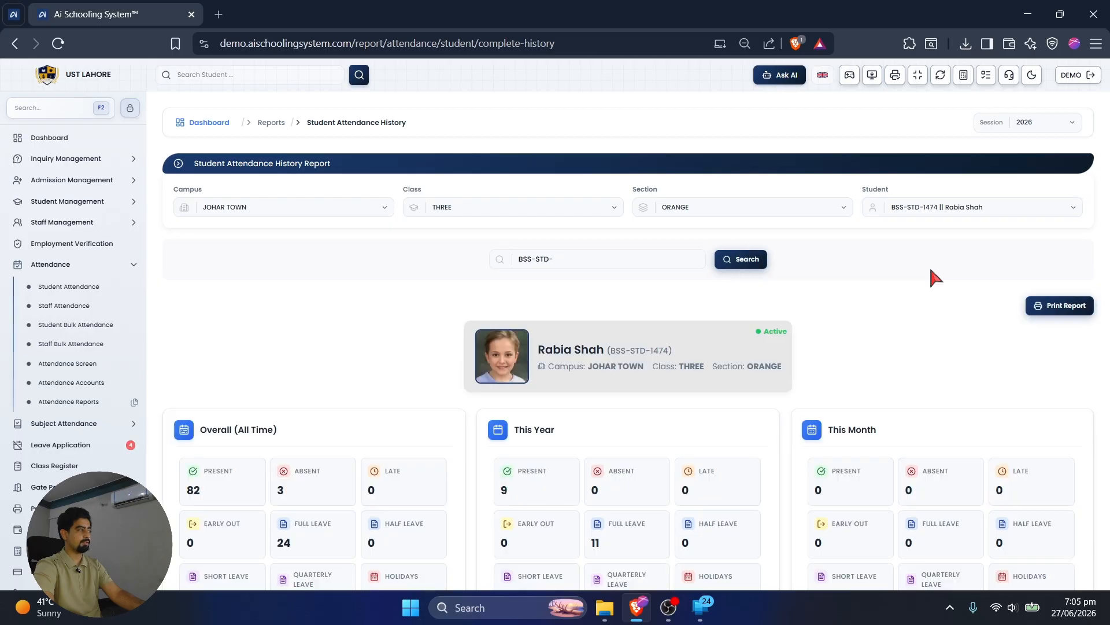
scroll(918, 358, "down", 2)
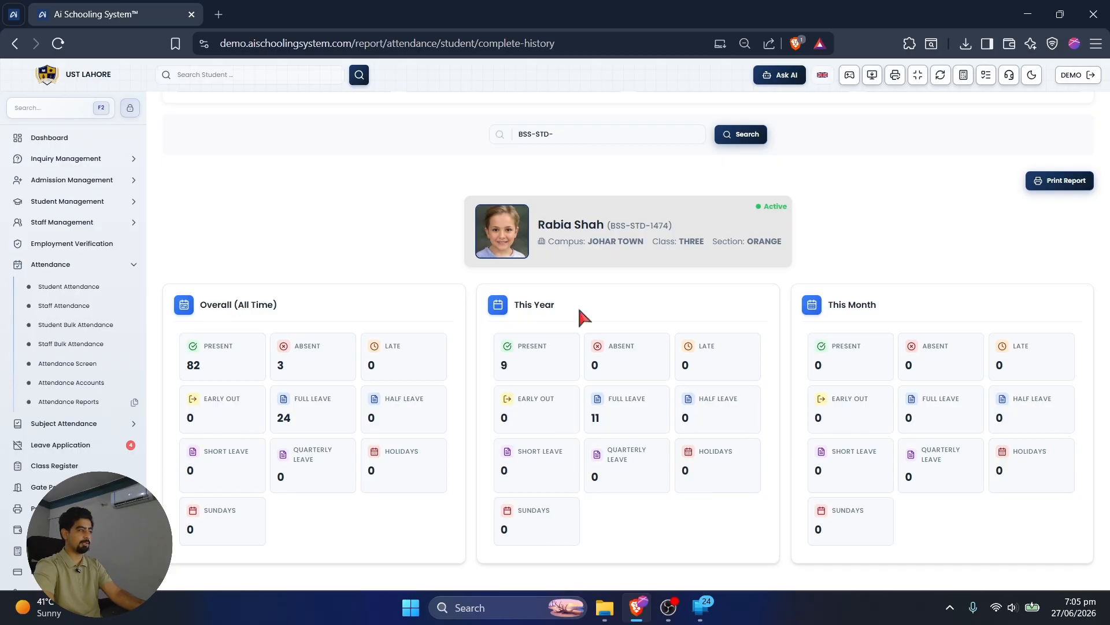
Step: Return to the attendance reports and open the class wise complete attendance history report
left_click(87, 405)
scroll(510, 395, "down", 5)
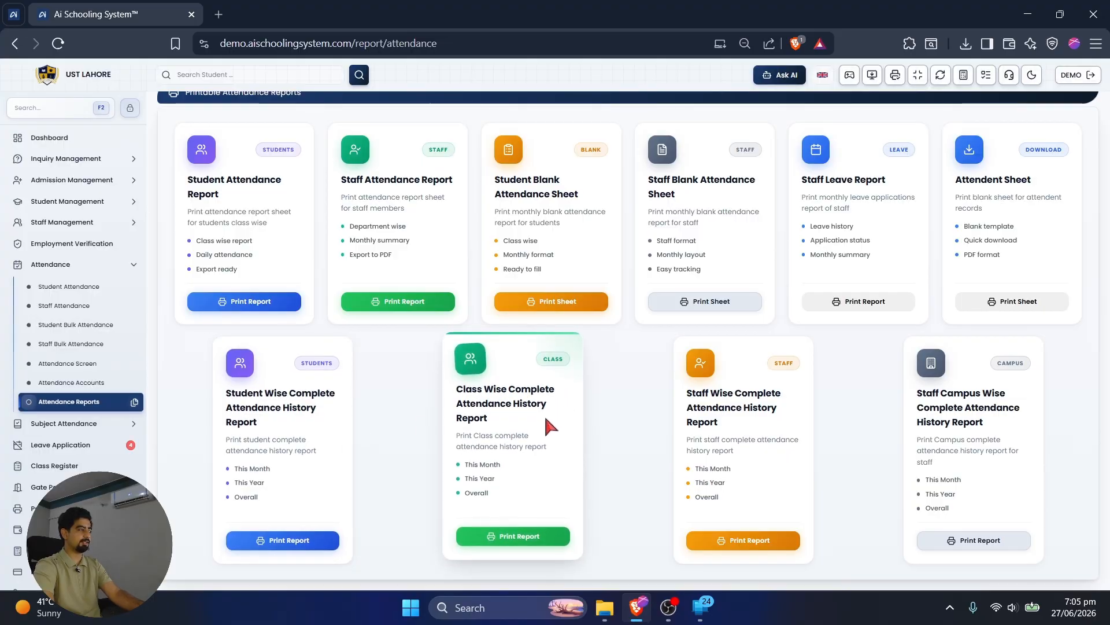
left_click(501, 536)
Step: Try to load the class attendance history for campus GARDEN TOWN, class PRE-NINE, section PINK
left_click(310, 201)
left_click(325, 258)
left_click(592, 241)
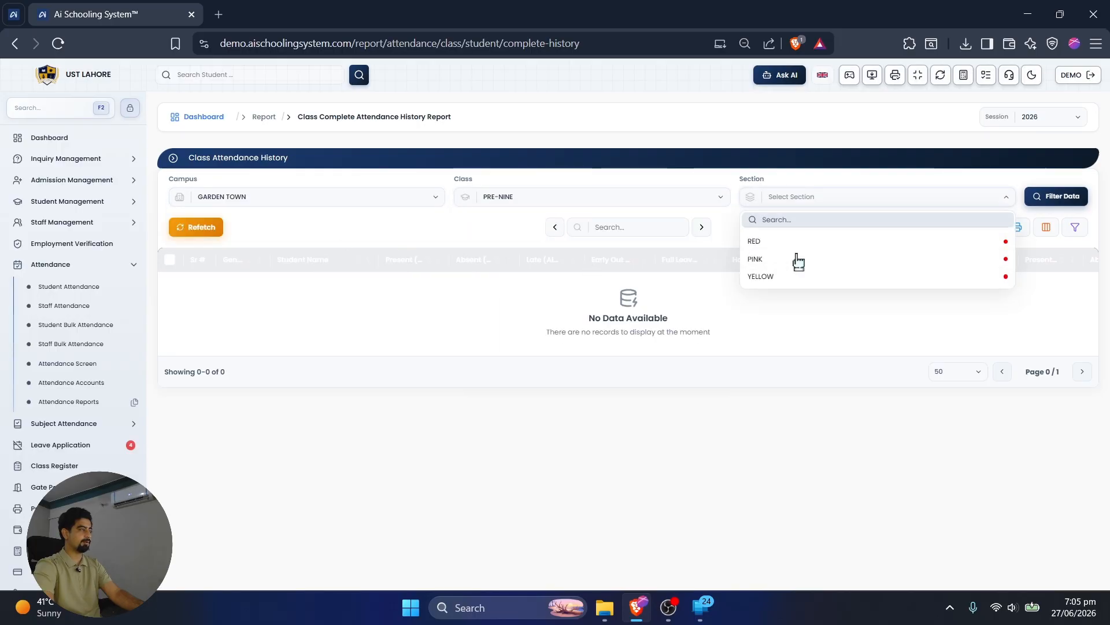
left_click(772, 257)
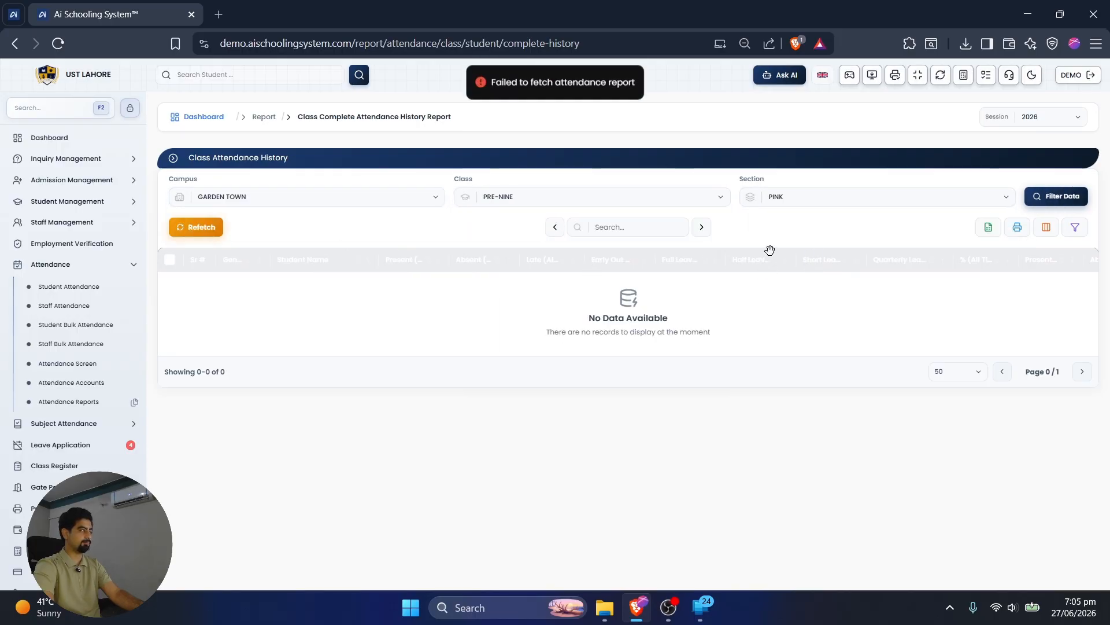
Step: Load the class attendance history for campus JOHAR TOWN, class ONE, section YELLOW
left_click(327, 200)
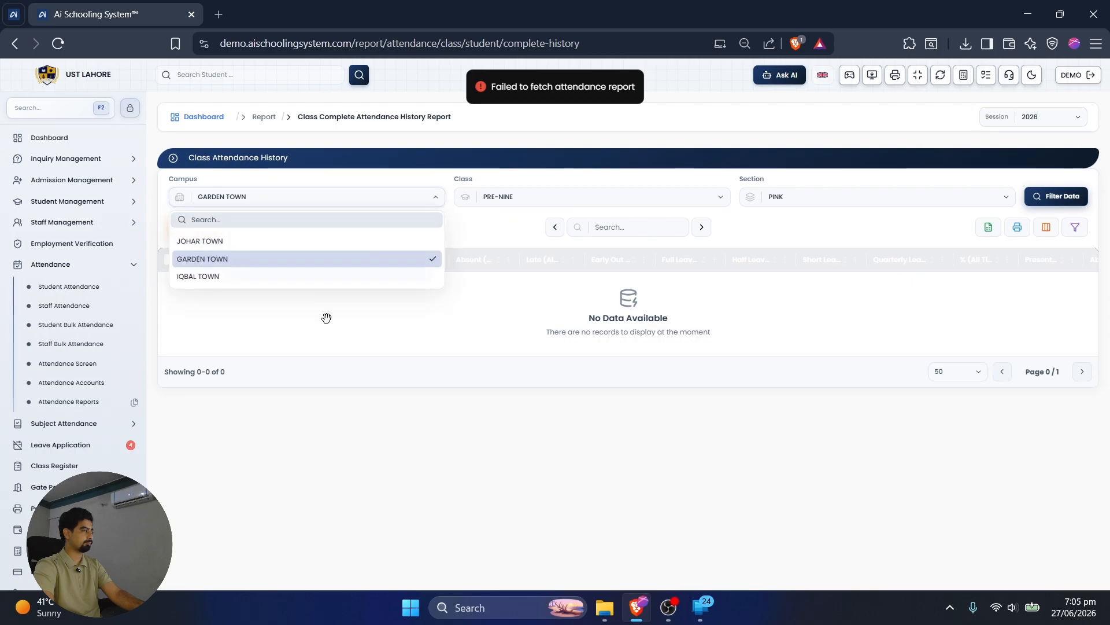
left_click(337, 238)
left_click(596, 196)
left_click(607, 311)
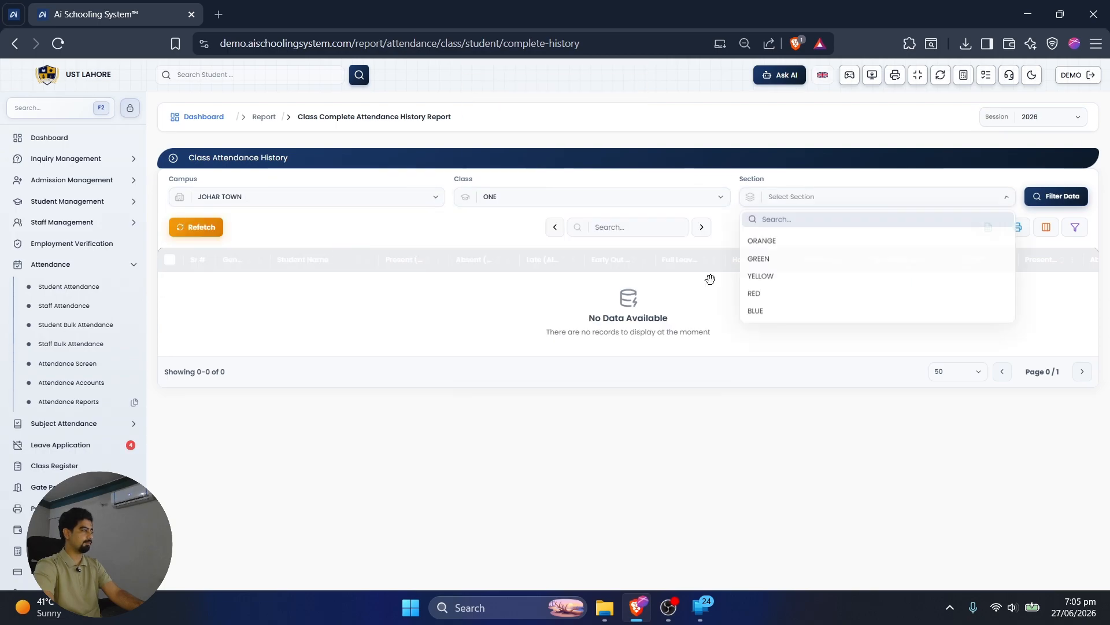
left_click(858, 276)
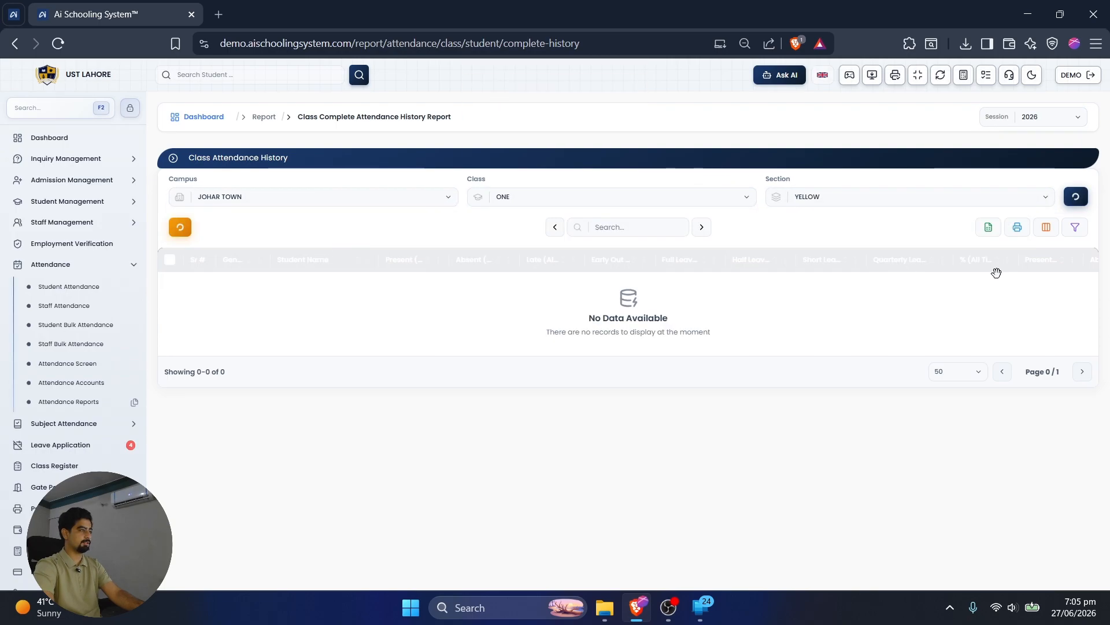
Step: Examine the remaining columns of the class attendance history and return to the list of printable attendance reports
scroll(690, 345, "right", 3)
scroll(691, 345, "right", 6)
scroll(961, 341, "right", 8)
scroll(700, 334, "right", 3)
left_click(69, 402)
scroll(751, 399, "down", 3)
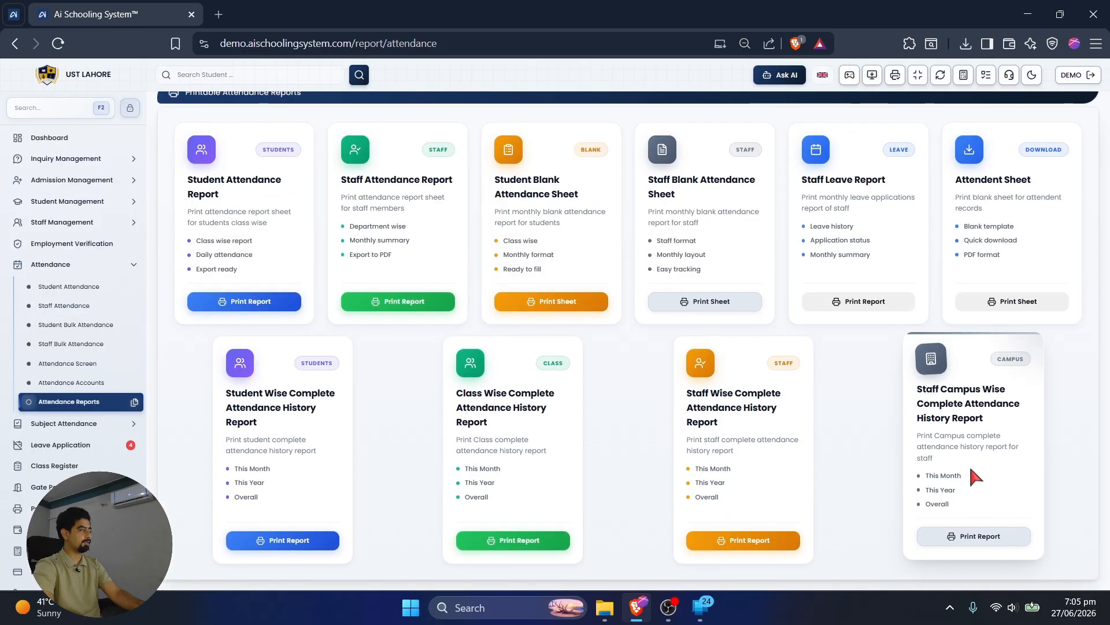
Step: Open subject wise student attendance, choose campus JOHAR TOWN, class FIVE, section SUPER, and check the available subjects
left_click(43, 422)
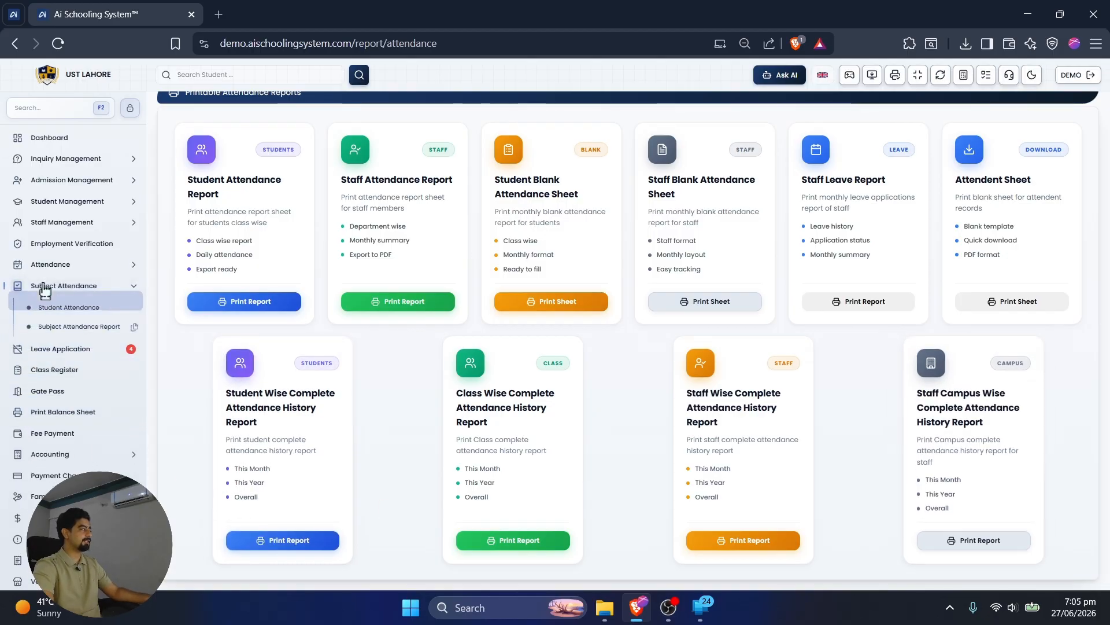
left_click(123, 315)
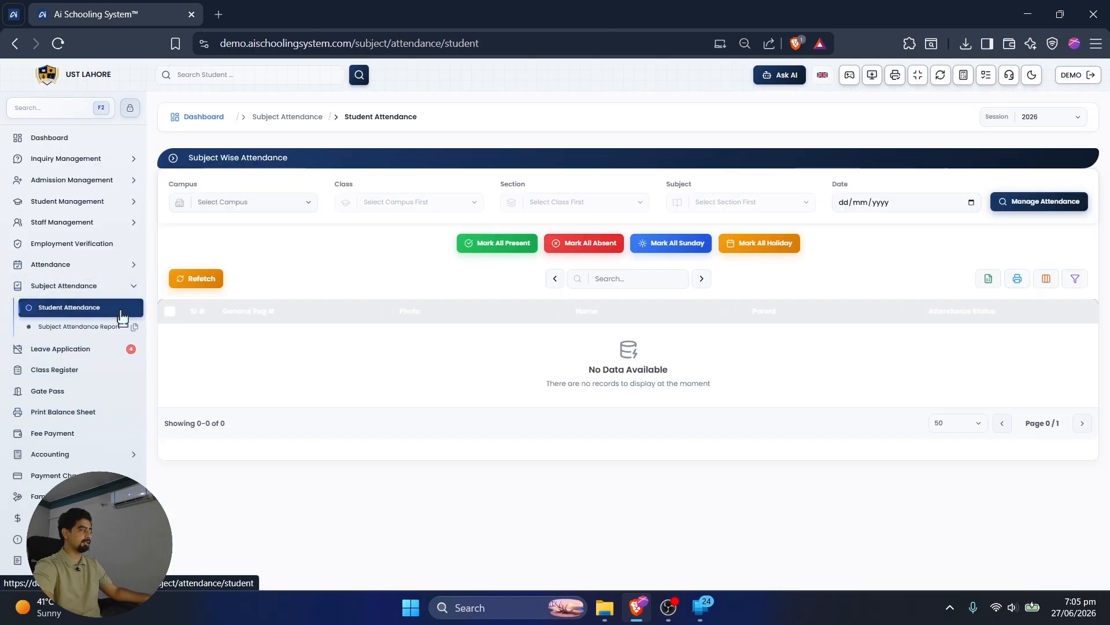
left_click(216, 202)
left_click(232, 248)
left_click(451, 203)
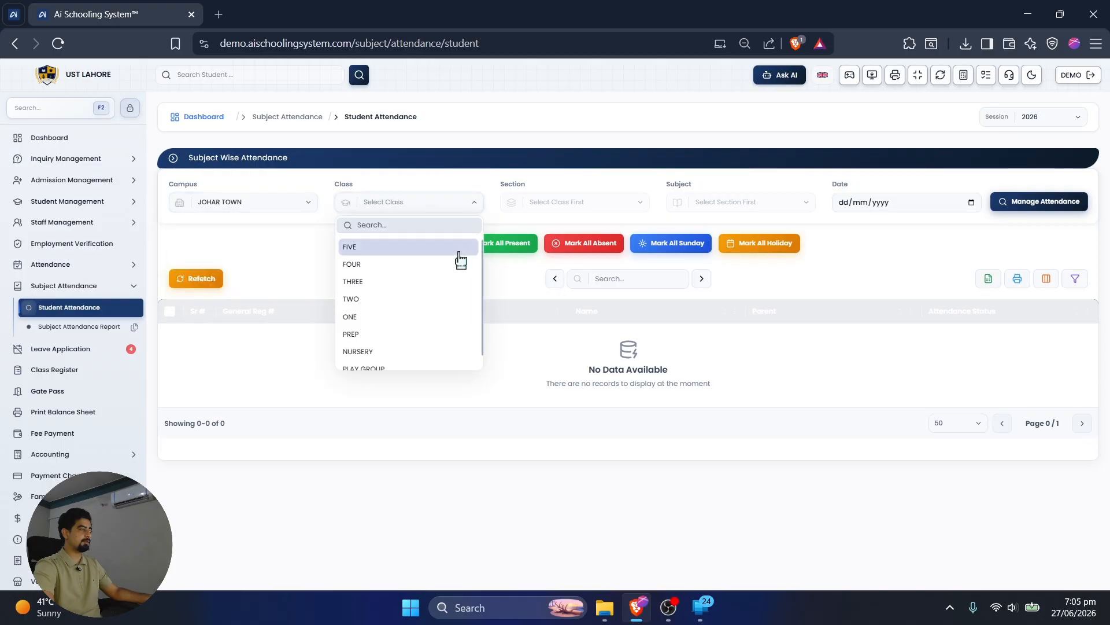
left_click(460, 254)
left_click(575, 201)
left_click(602, 248)
left_click(746, 202)
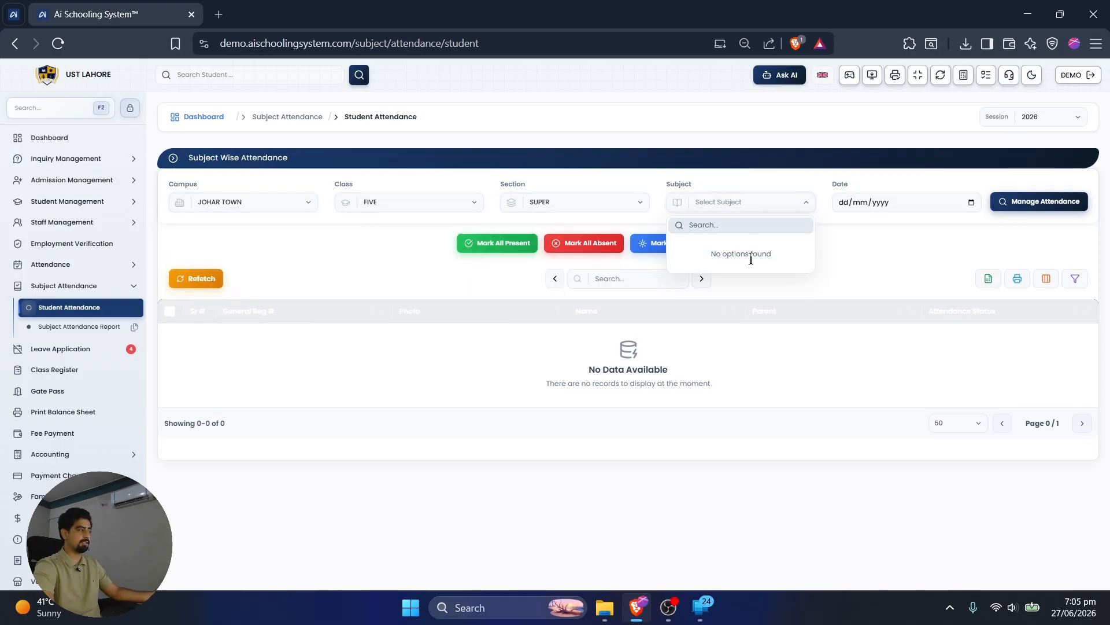
Step: Change the section to GREEN, select the subject S.S.T and open the date selection
left_click(590, 205)
left_click(560, 289)
left_click(680, 264)
left_click(968, 209)
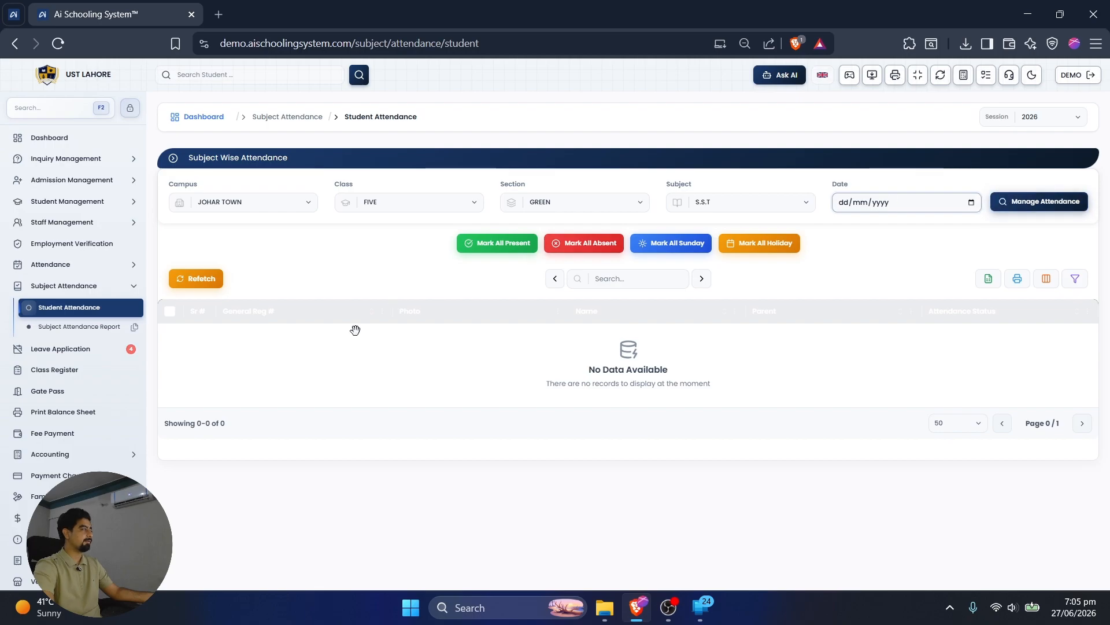
Step: View the printable subject attendance reports and collapse the Subject Attendance group
left_click(81, 325)
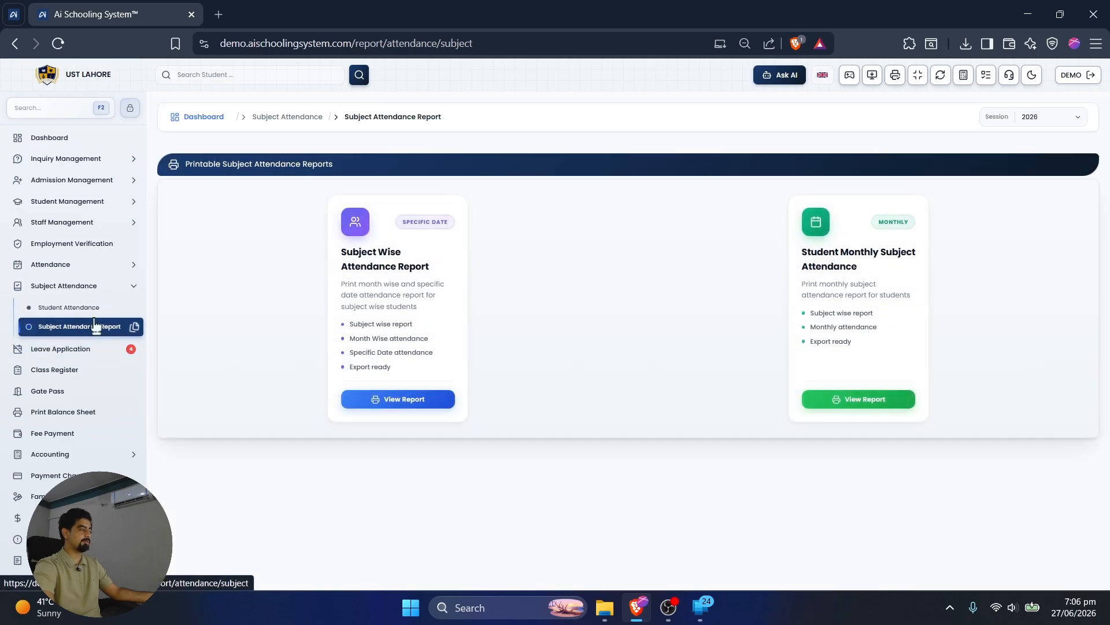
left_click(71, 286)
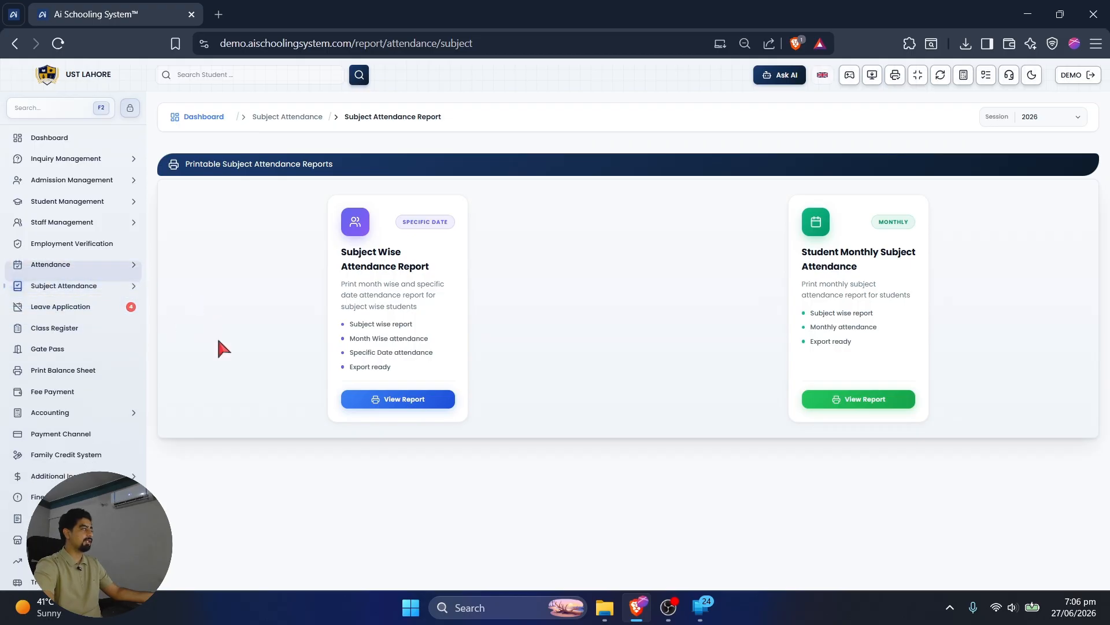
Step: Switch to the mirrored mobile phone window
left_click(700, 607)
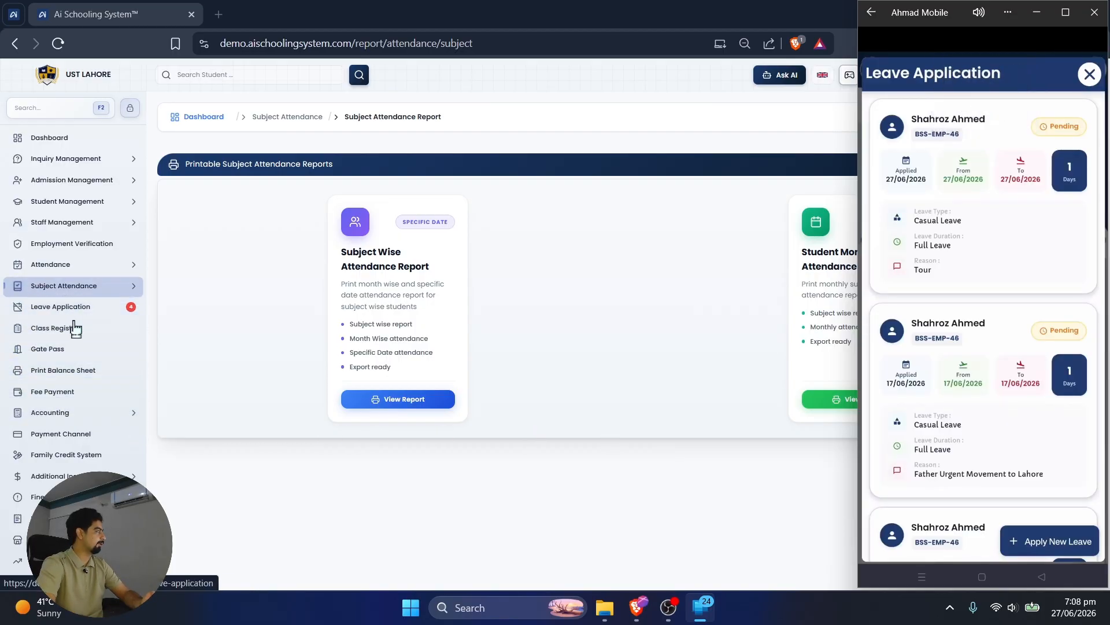
Step: Open the leave applications page, view the staff leave applications, and place the browser window beside the mirrored phone
left_click(90, 309)
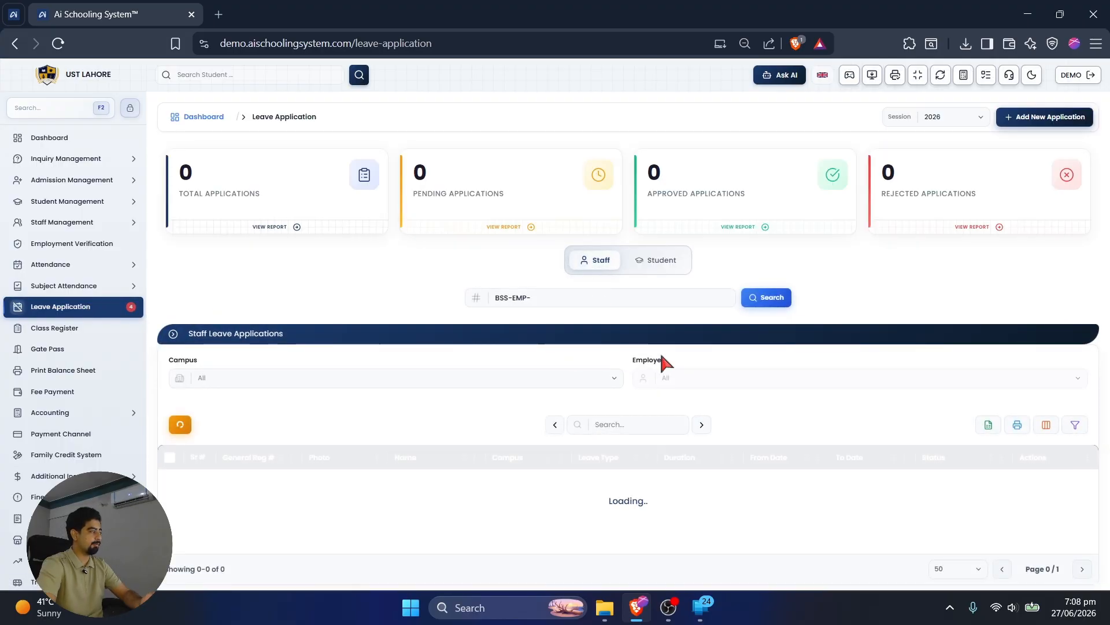
scroll(742, 391, "down", 1)
scroll(742, 395, "down", 5)
scroll(740, 384, "up", 3)
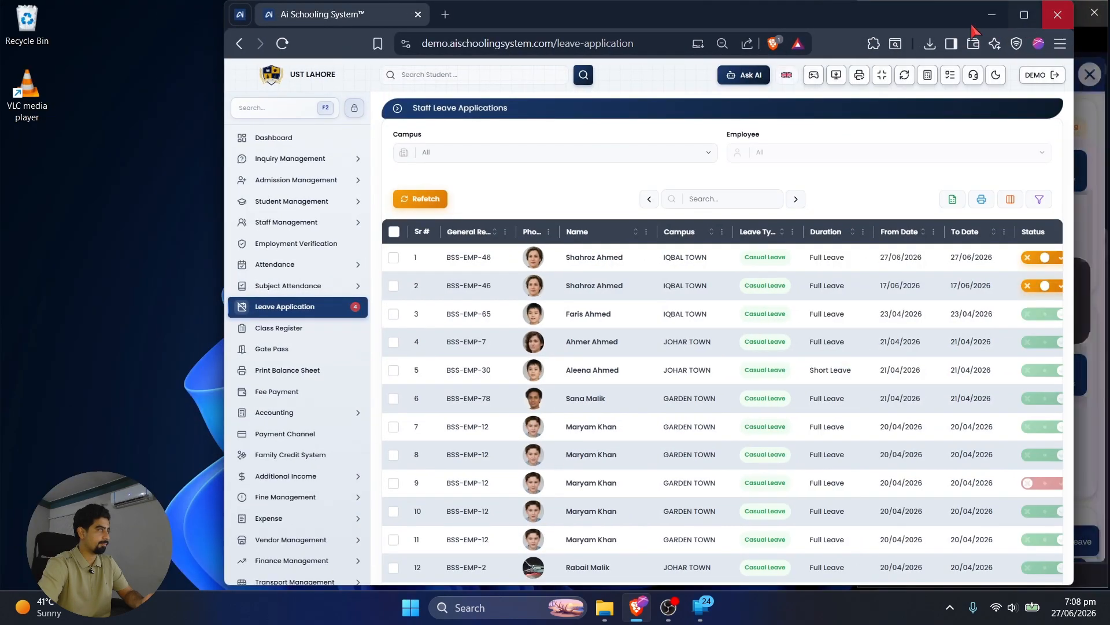
left_click_drag(888, 24, 672, 25)
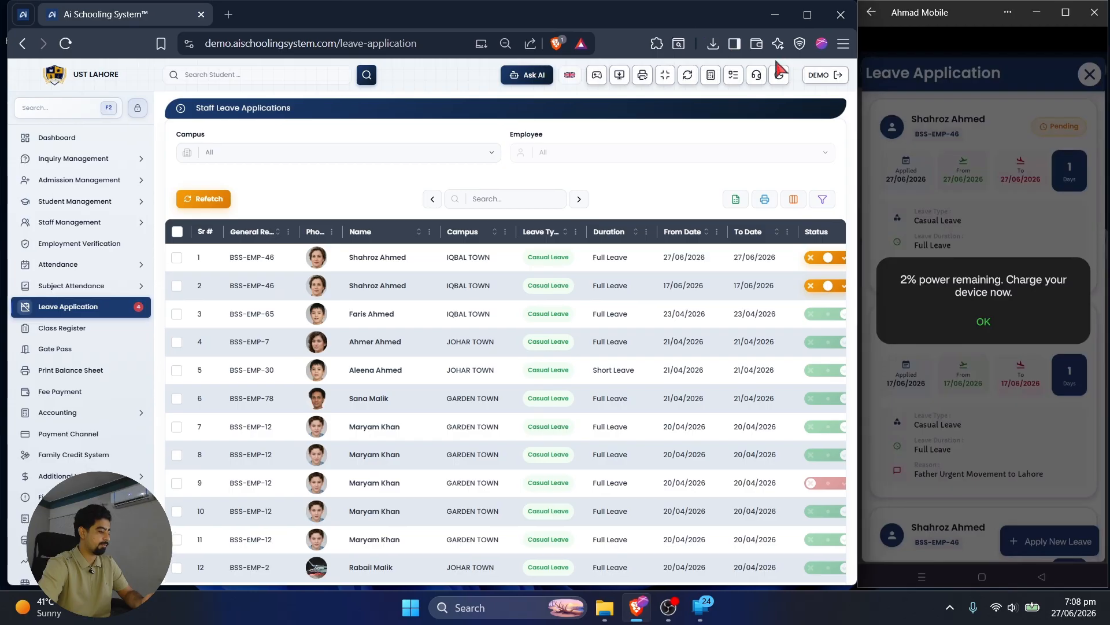
Step: Dismiss the phone's low-battery notice, close its leave applications, and look through the mobile app's home options
left_click(1001, 323)
left_click(1089, 73)
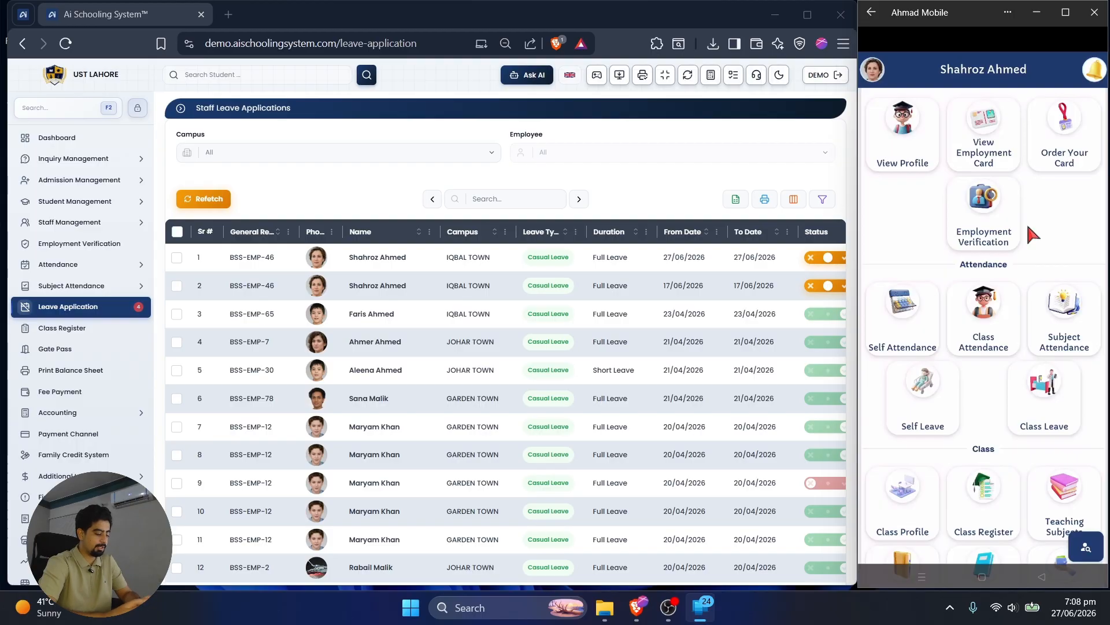
scroll(1028, 226, "up", 3)
scroll(1028, 226, "down", 2)
scroll(1029, 226, "up", 1)
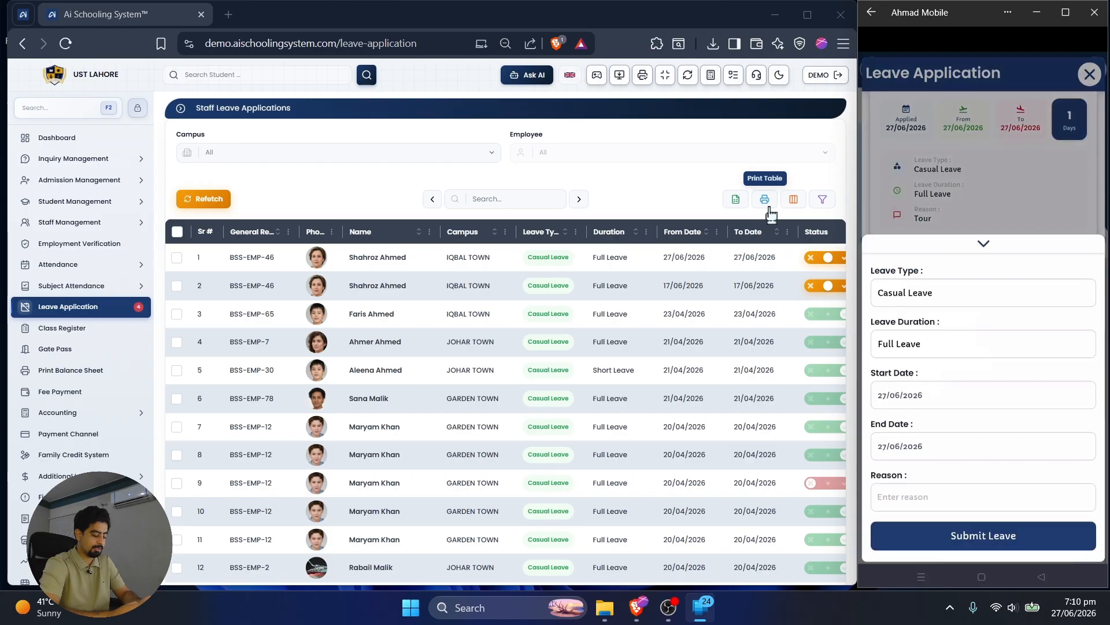
Step: Submit a Casual Leave, Full Leave application for 27/06/2026 with reason Ksijs on the phone, and refetch the staff leave list
type("Ksijs")
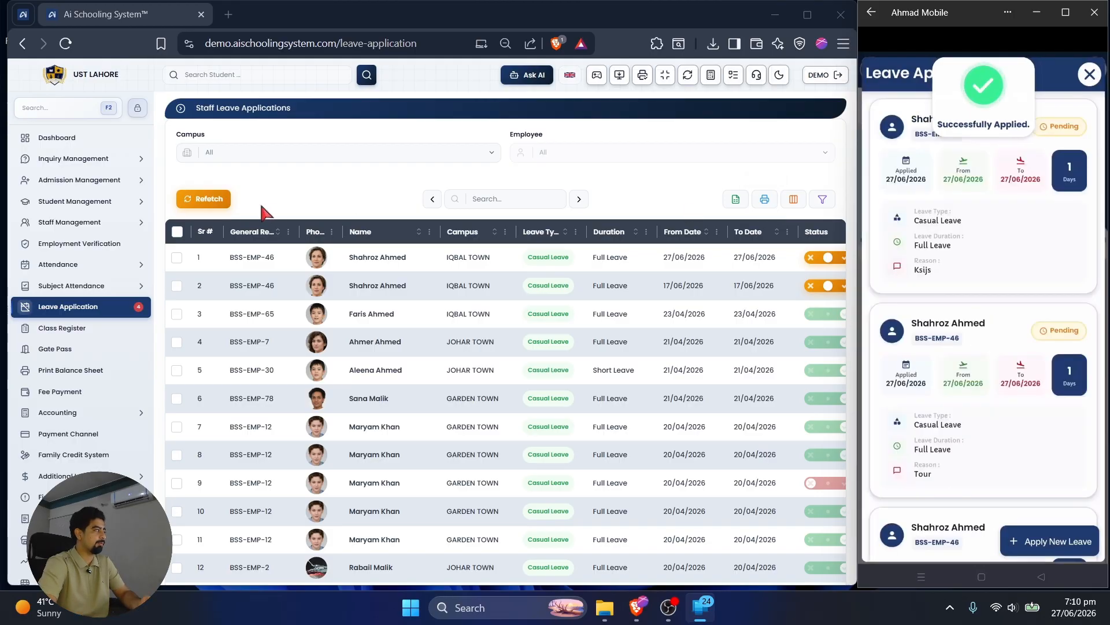
left_click(207, 199)
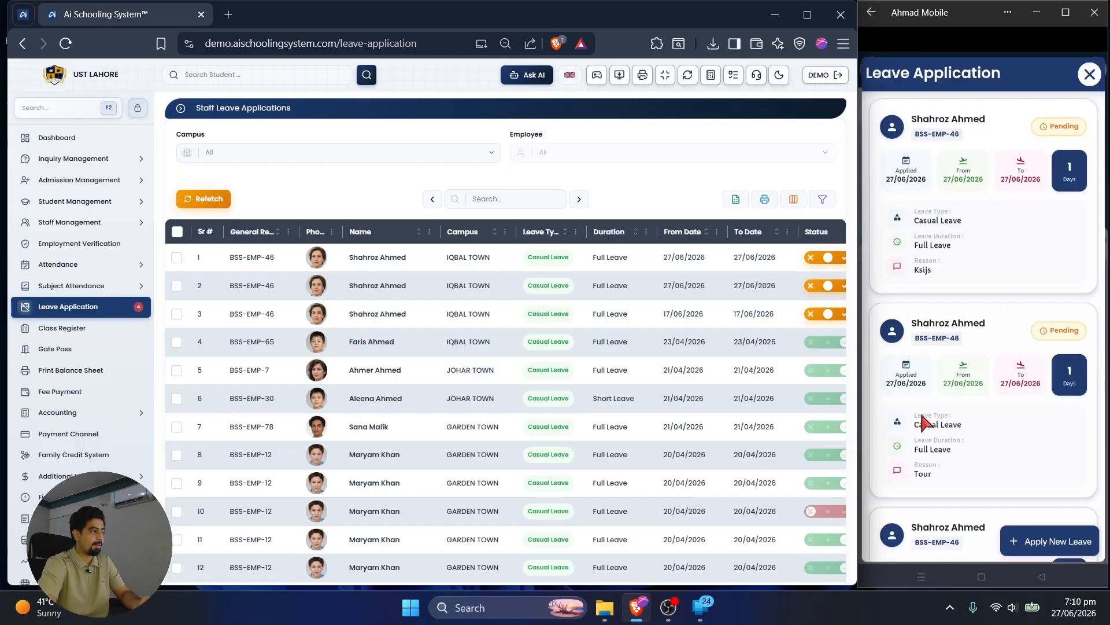
Step: Approve the newest staff leave application with Full Leave marked in member attendance, and check its status on the phone
left_click(665, 260)
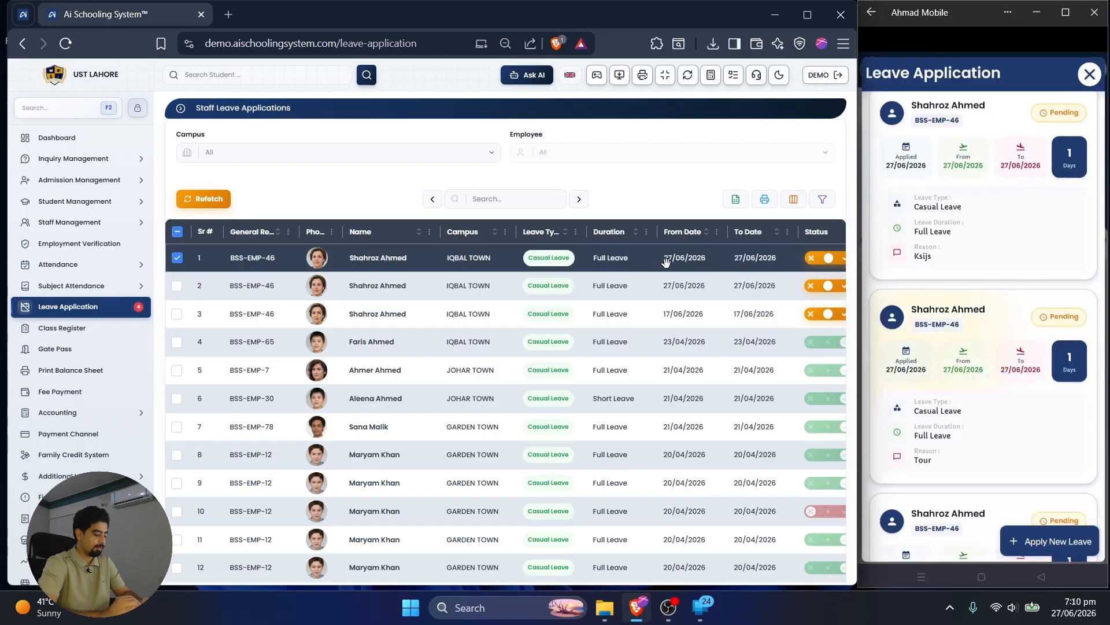
scroll(721, 246, "right", 3)
left_click(715, 258)
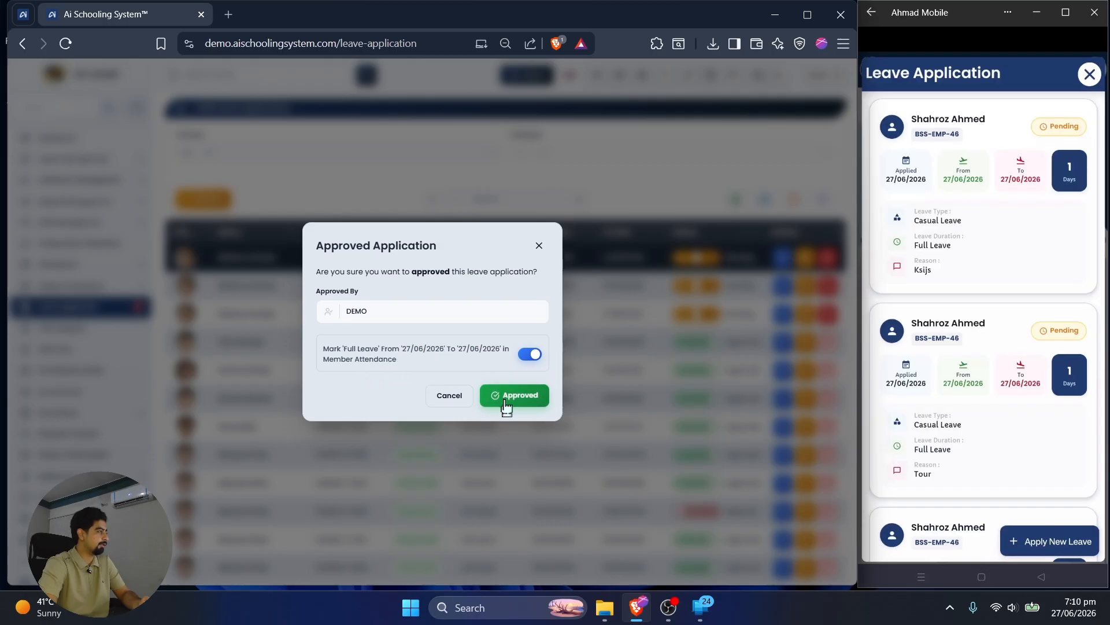
left_click(524, 405)
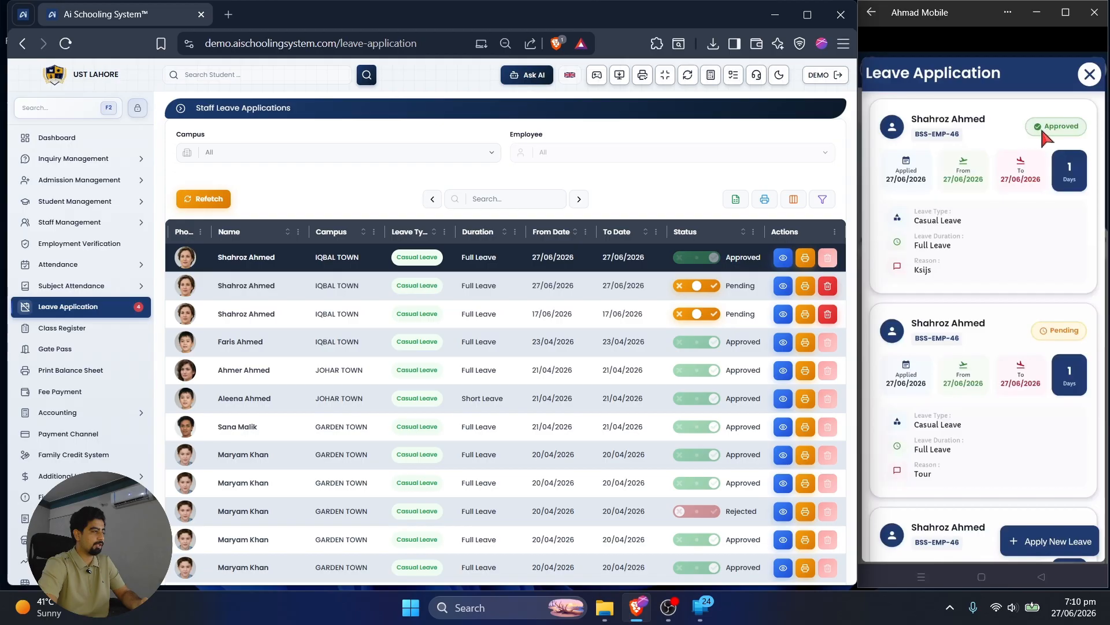
left_click(1042, 131)
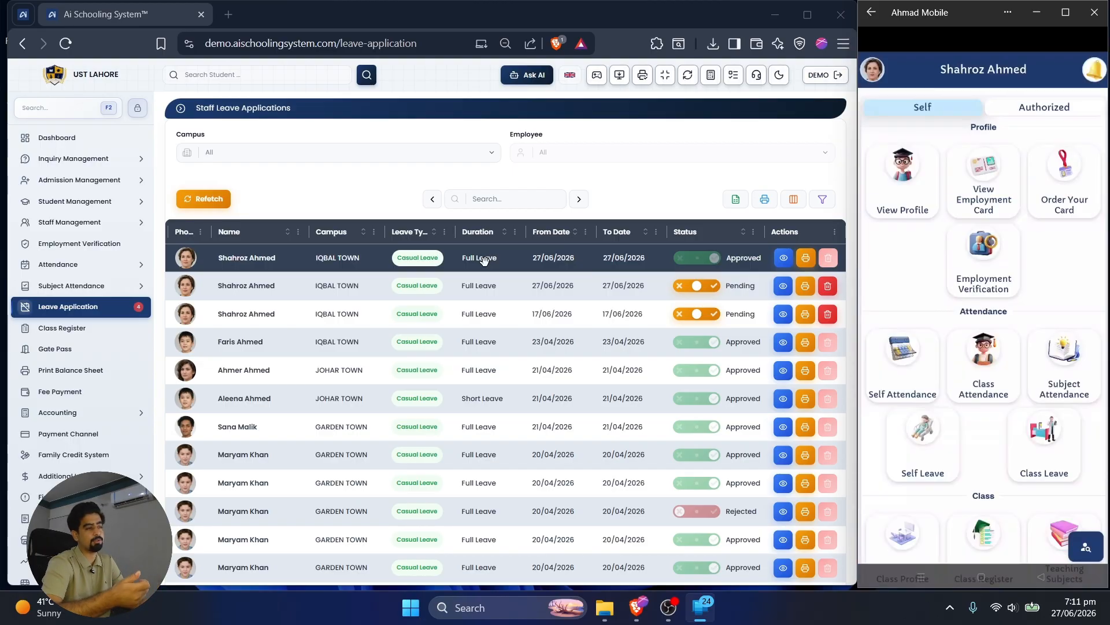
Step: Open the Class Register and filter it by campus JOHAR TOWN, class FOUR, section GREEN
left_click(123, 341)
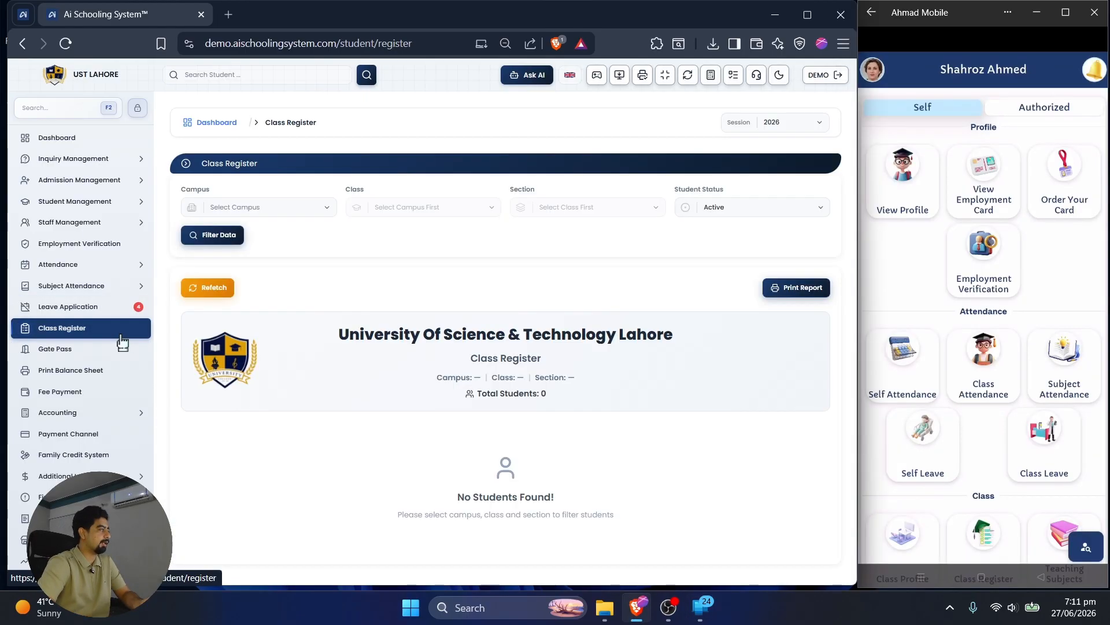
left_click(289, 207)
left_click(290, 248)
left_click(425, 207)
left_click(433, 272)
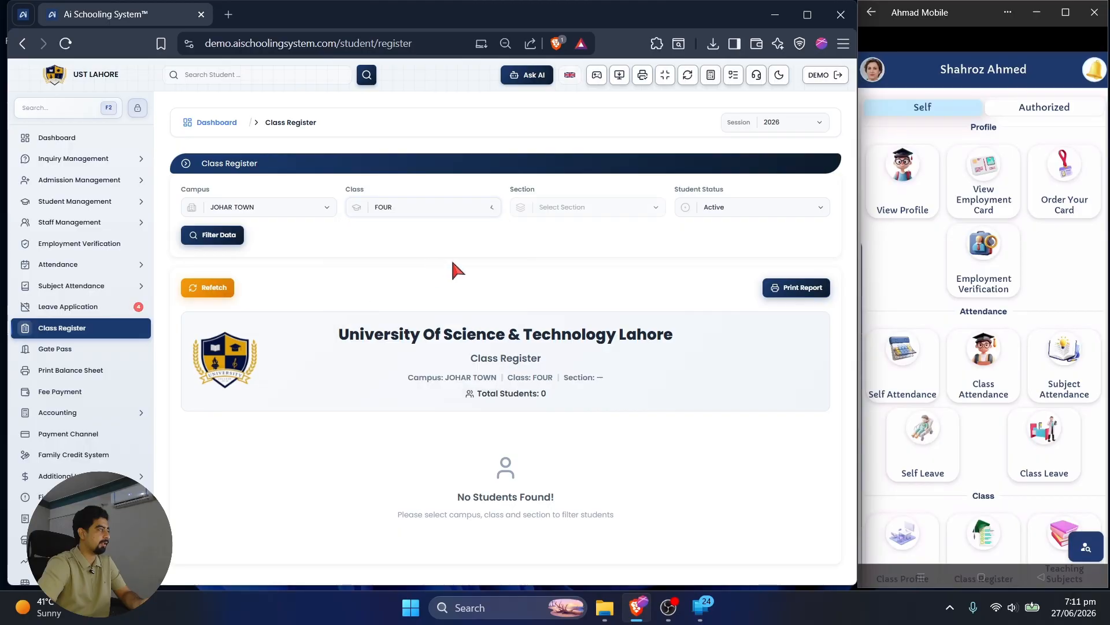
left_click(578, 207)
left_click(615, 270)
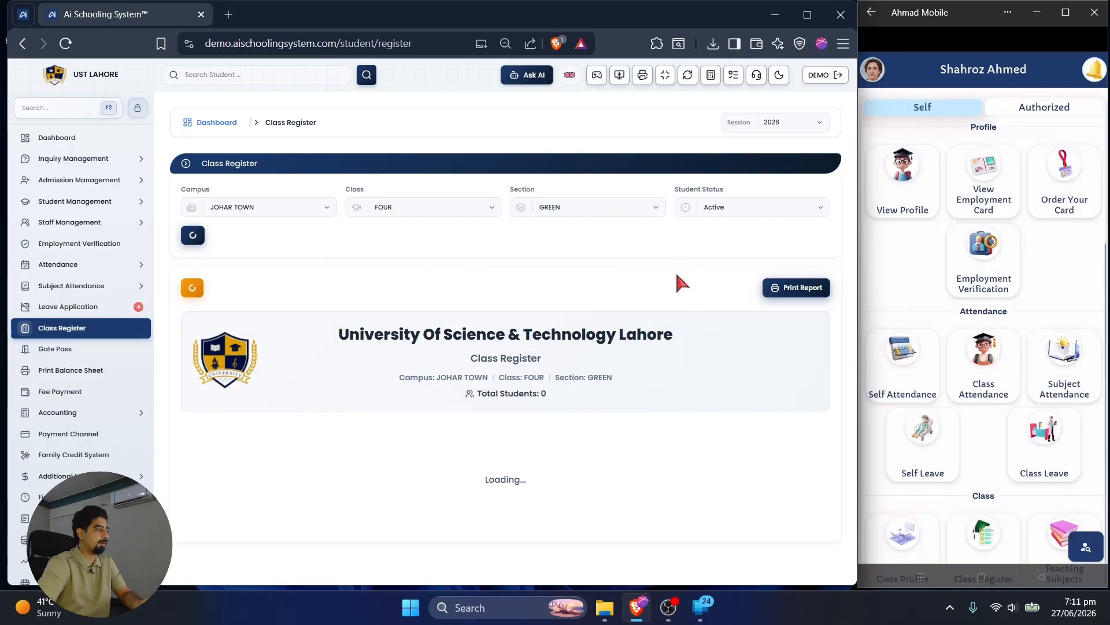
Step: Filter the Class Register by campus GARDEN TOWN, class SECOND YEAR, section I.T and view the student cards
left_click(327, 208)
left_click(332, 278)
left_click(425, 207)
left_click(426, 295)
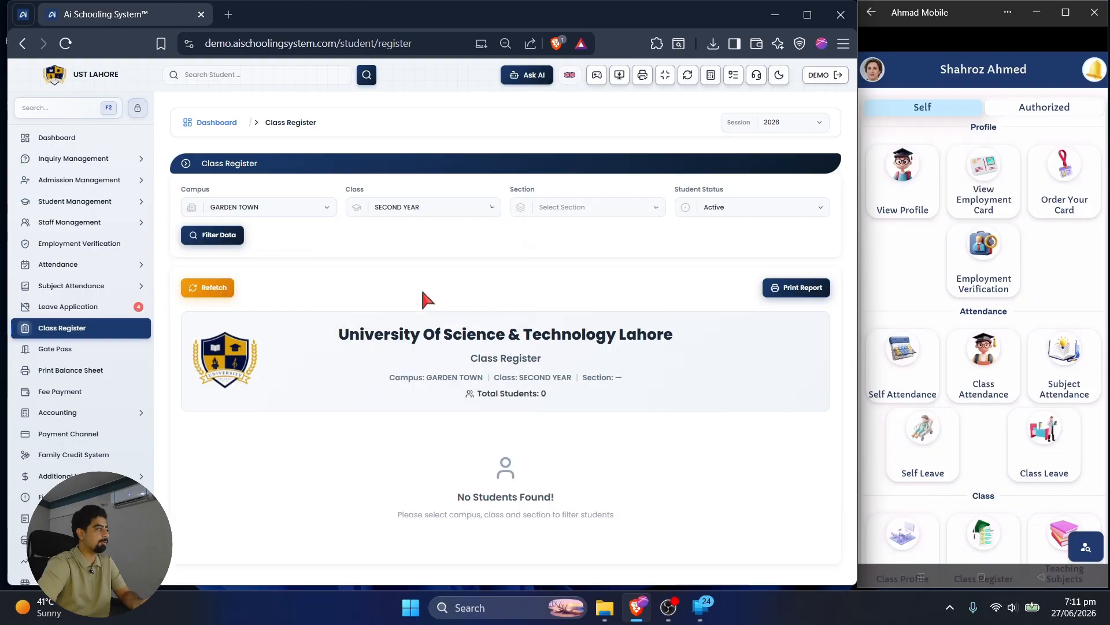
left_click(521, 288)
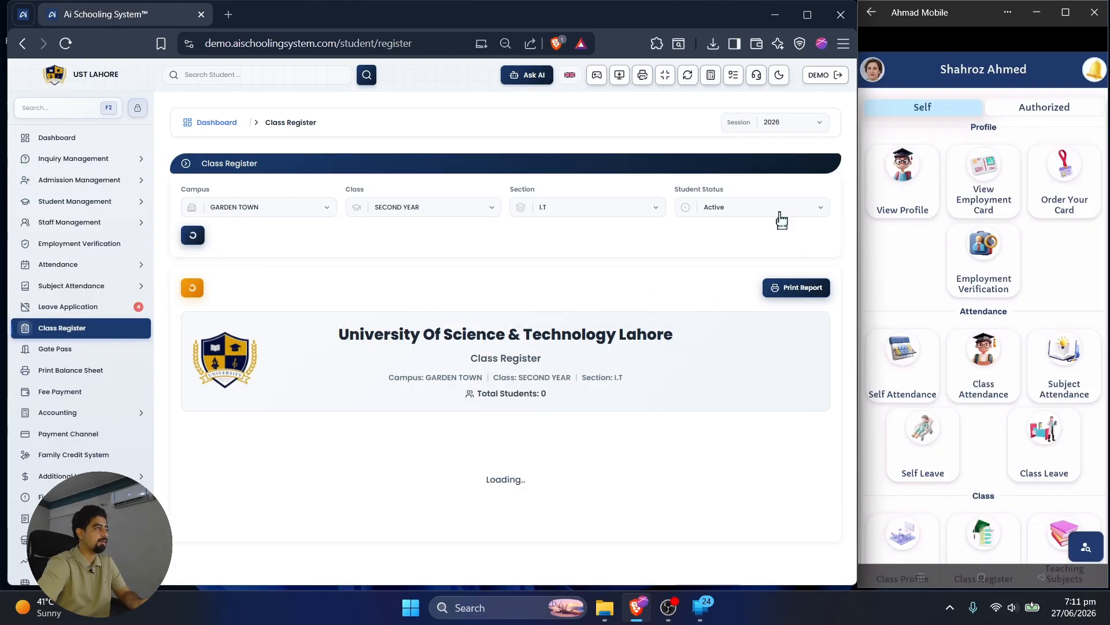
scroll(671, 248, "down", 4)
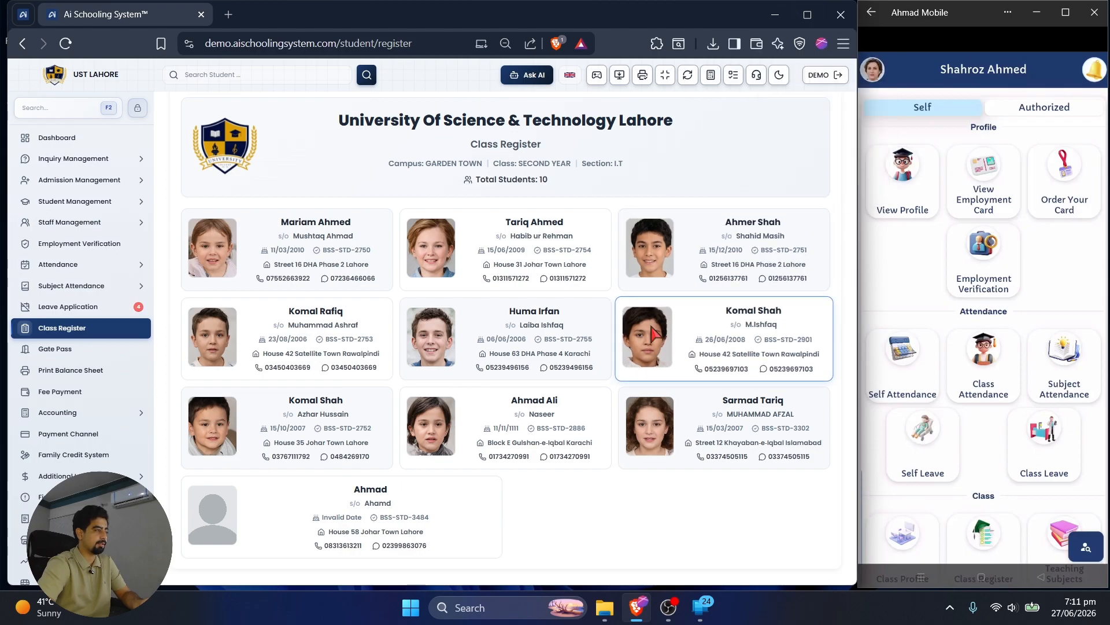
Step: Maximize the browser window, preview the printable Class Register report, and close it without printing
left_click(809, 15)
scroll(1066, 191, "up", 2)
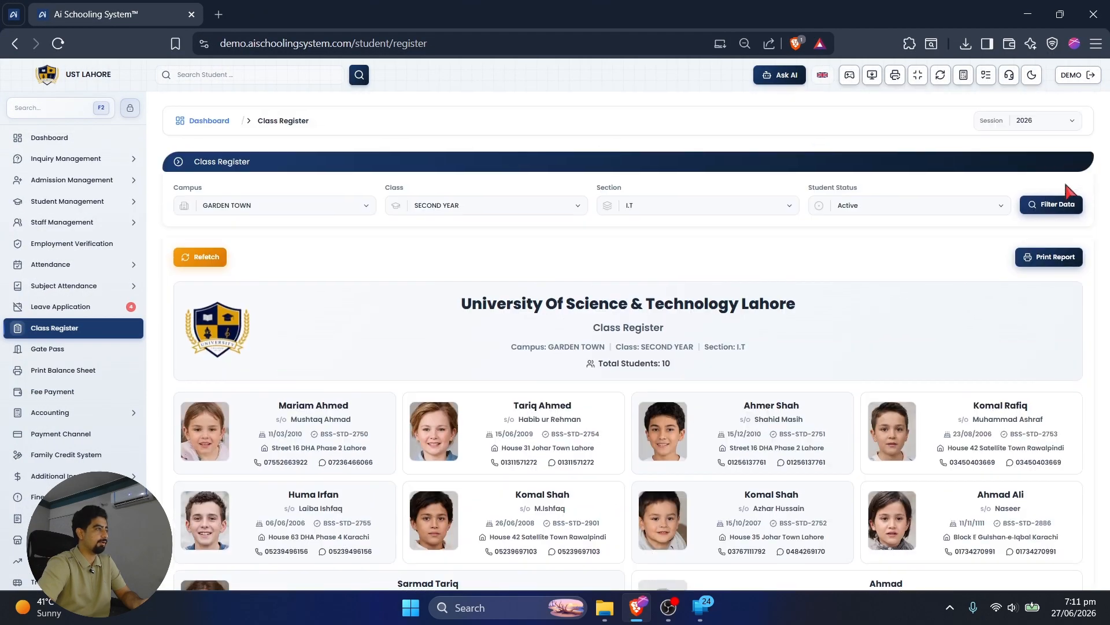
left_click(1046, 256)
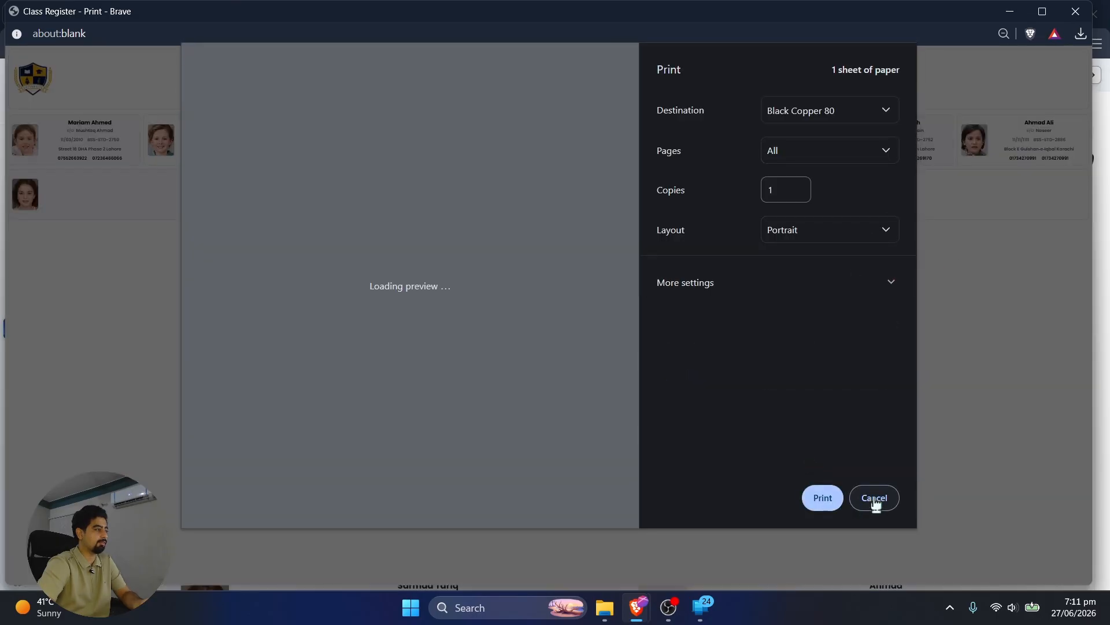
left_click(872, 499)
left_click(1075, 11)
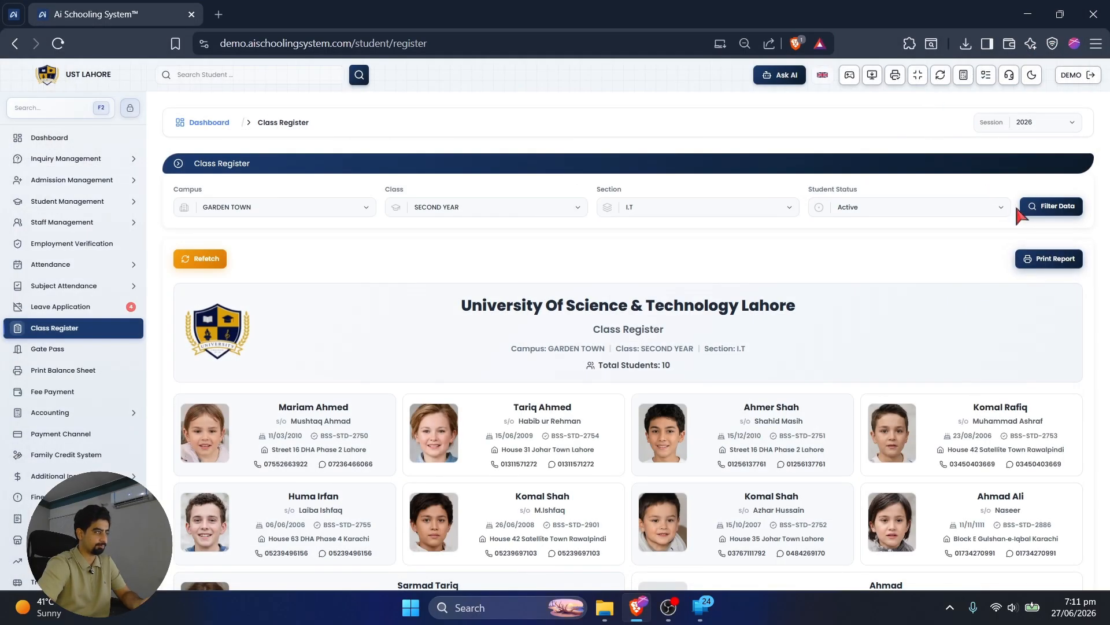